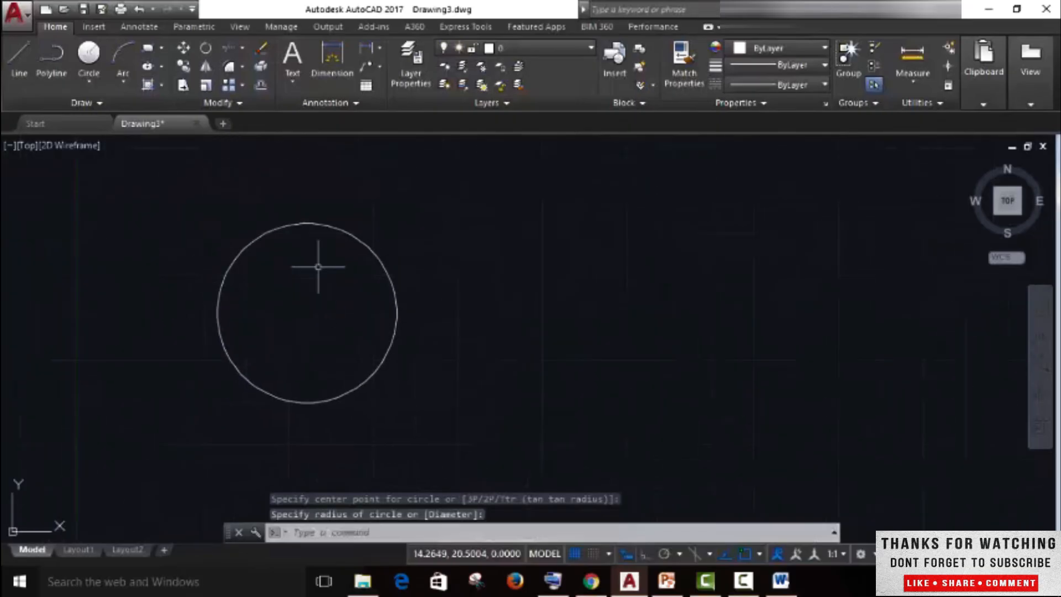
- Draw a wide rectangle that crosses the middle of the circle and extends beyond it on both sides
left_click(153, 55)
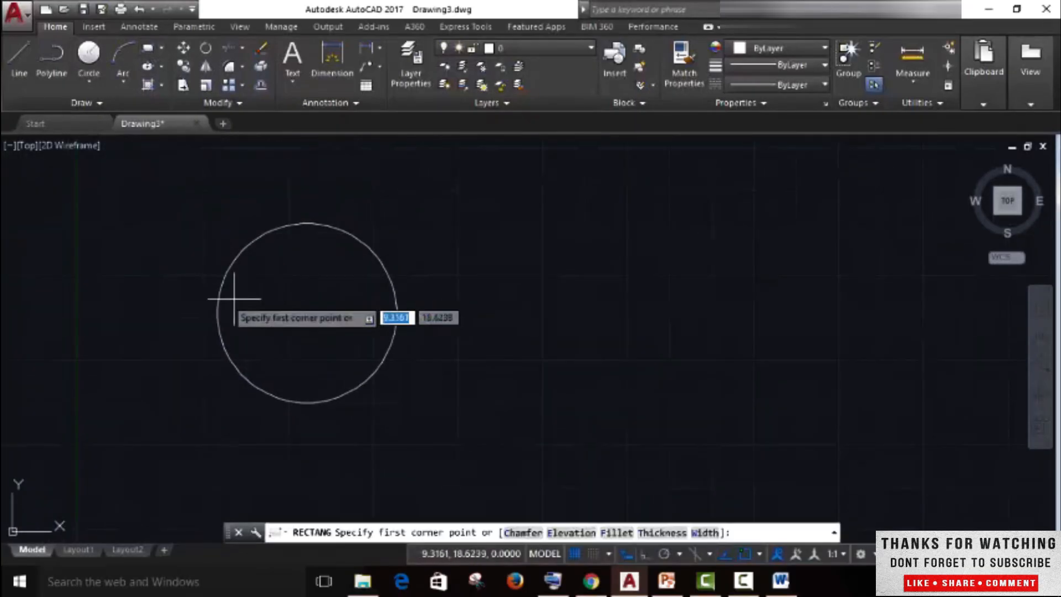
left_click(137, 274)
left_click(492, 367)
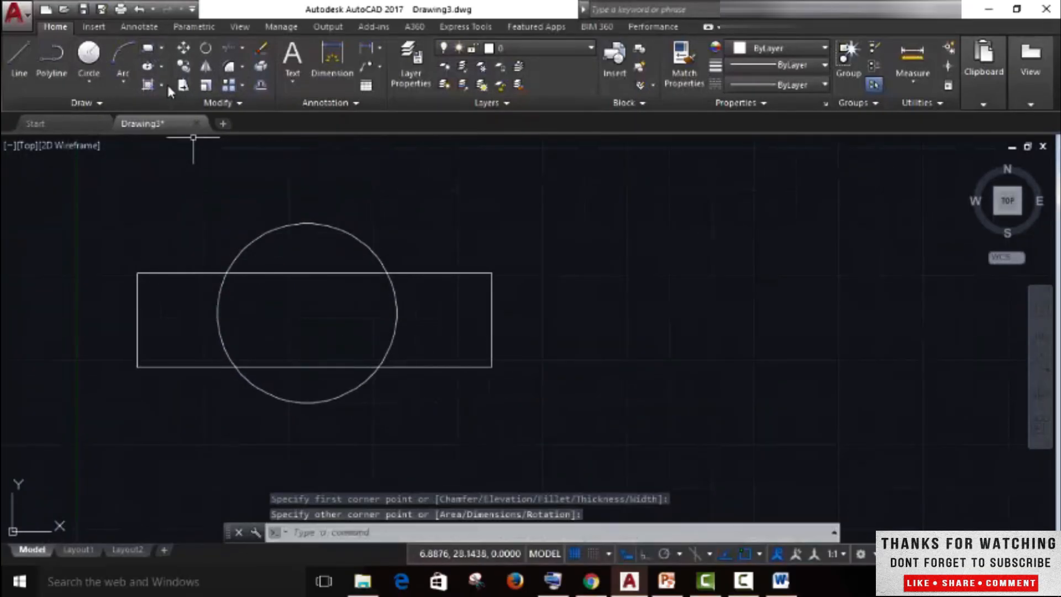
- Hatch the circle segment above the rectangle with the ANSI31 pattern by picking an internal point
left_click(153, 88)
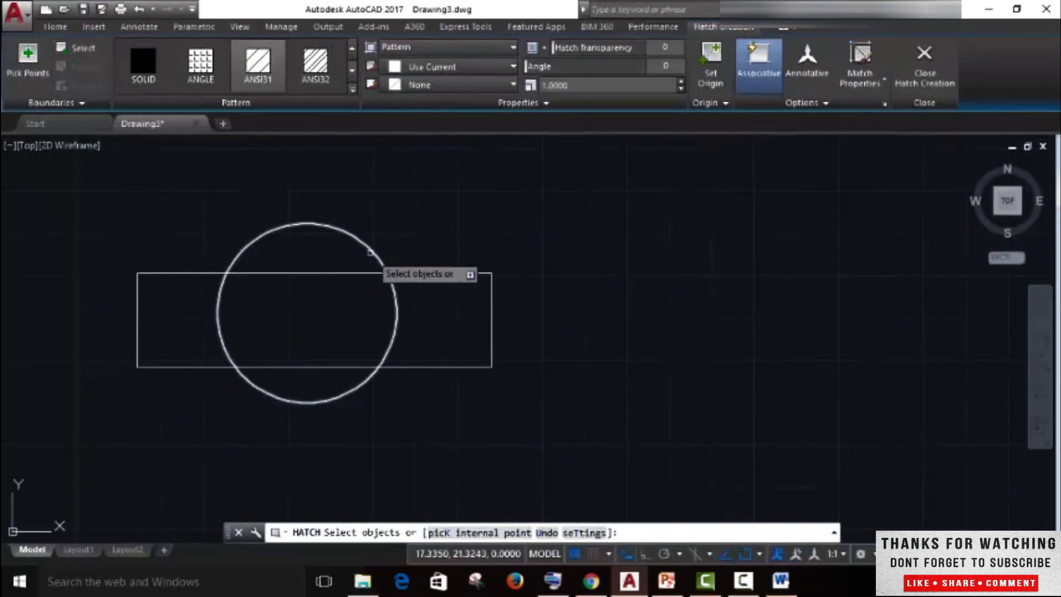
left_click(353, 89)
scroll(318, 235, "down", 5)
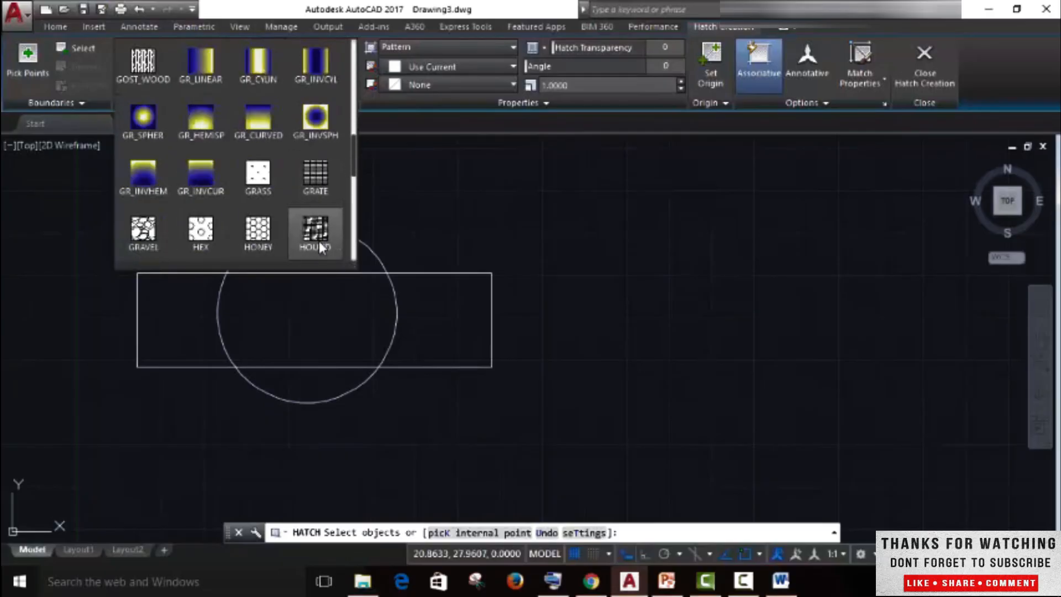
scroll(319, 242, "down", 5)
scroll(325, 250, "up", 5)
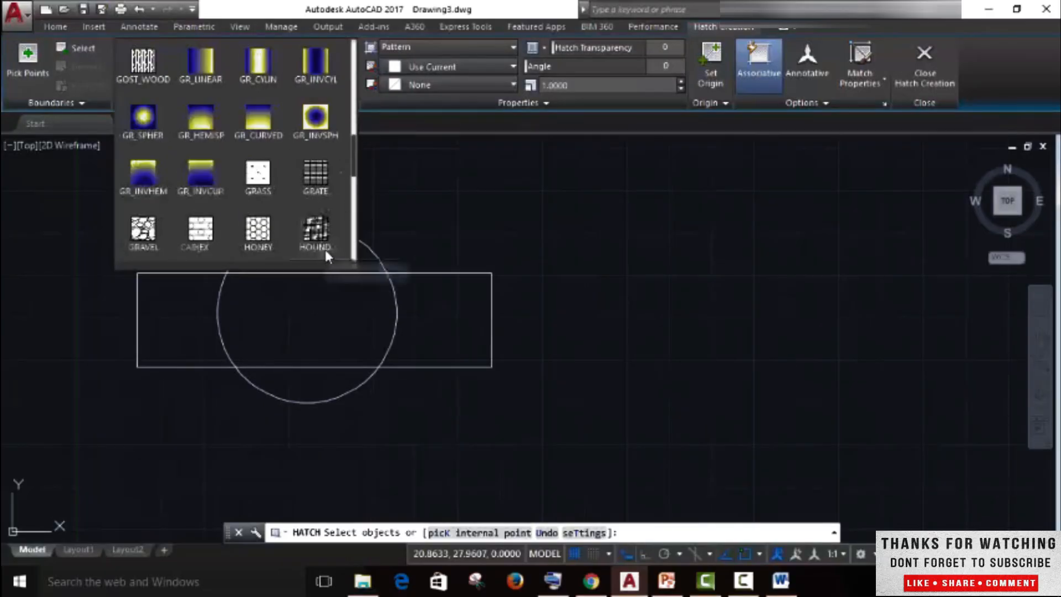
scroll(325, 250, "up", 5)
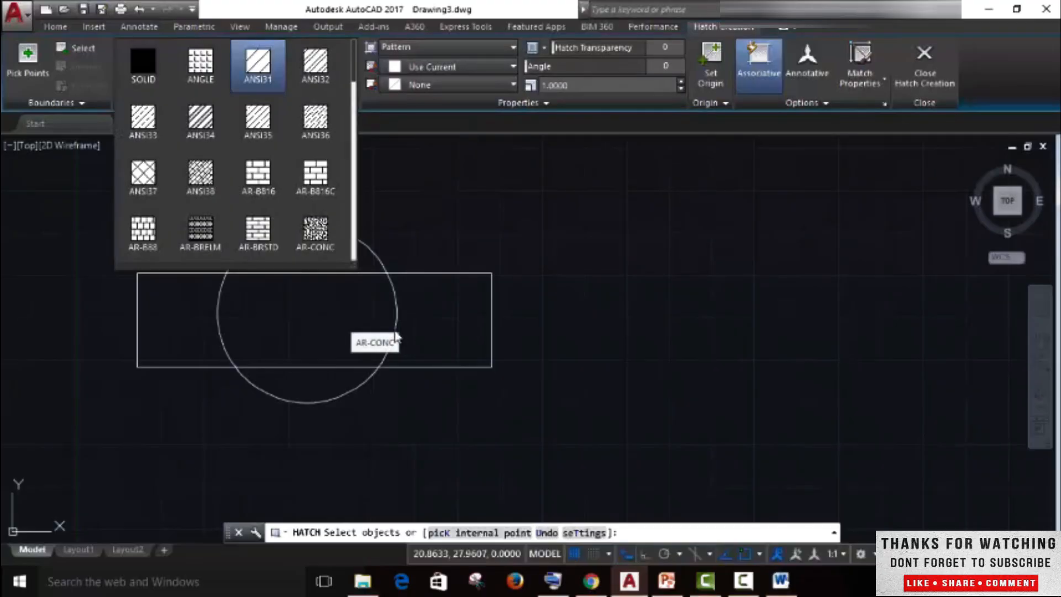
left_click(37, 63)
left_click(36, 63)
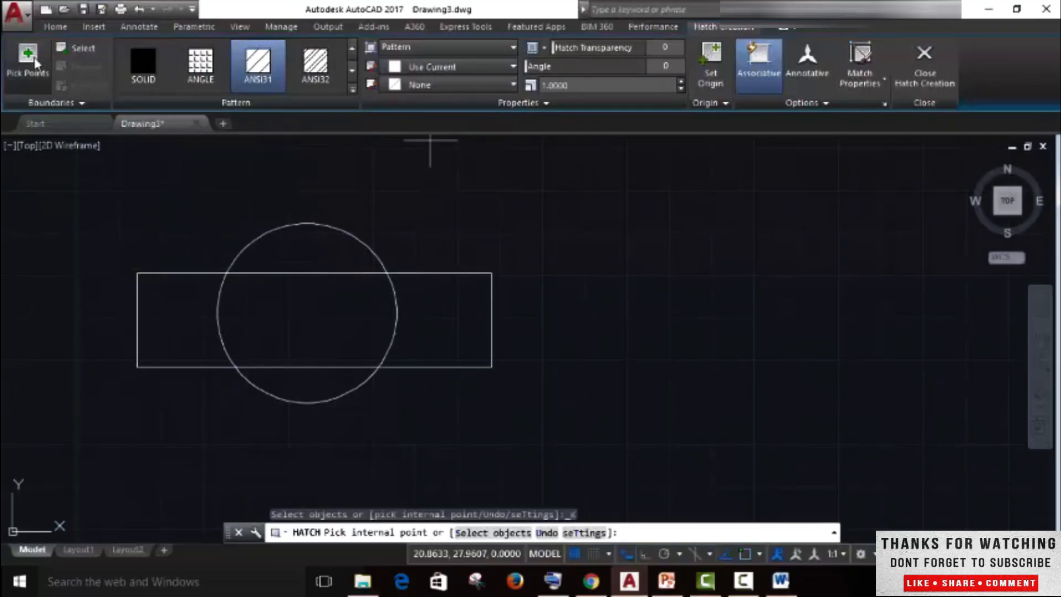
left_click(37, 63)
left_click(313, 259)
scroll(226, 272, "up", 5)
left_click(252, 67)
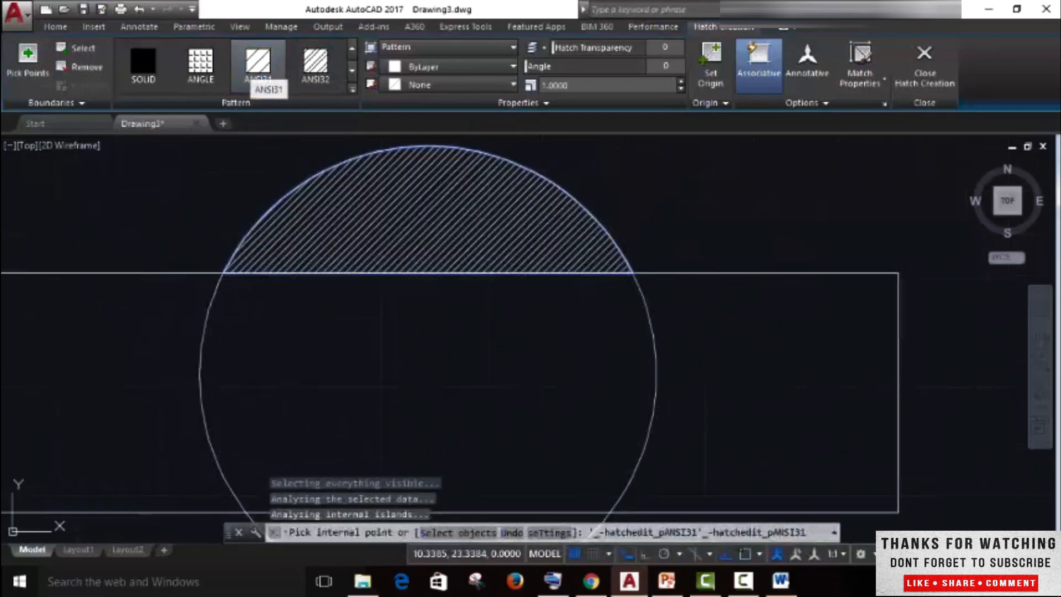
left_click(255, 69)
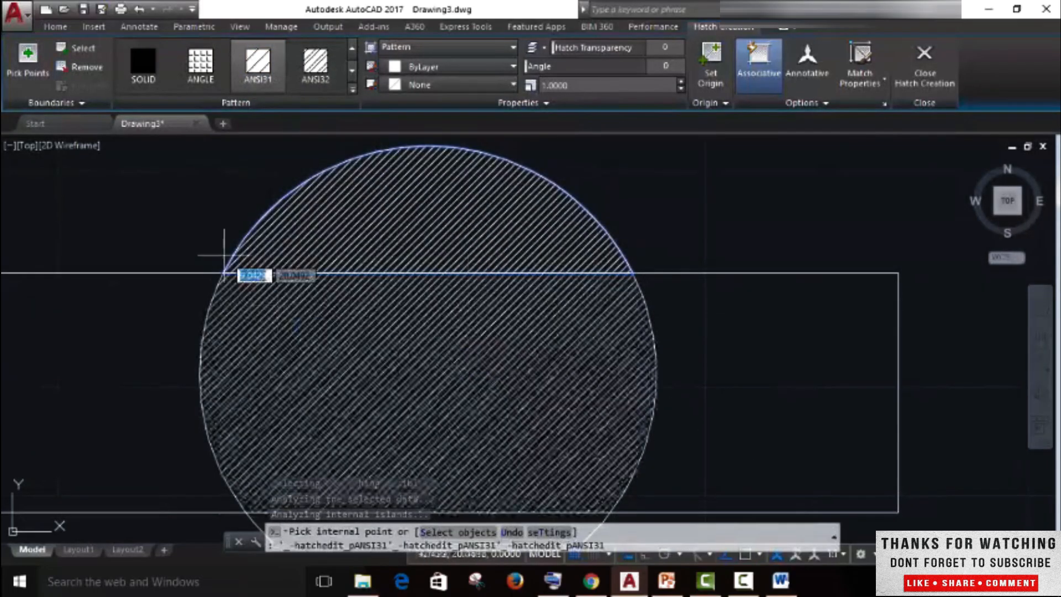
- Increase the pattern scale of the hatch in the upper circle segment to 3.5
scroll(253, 265, "down", 3)
scroll(252, 261, "up", 5)
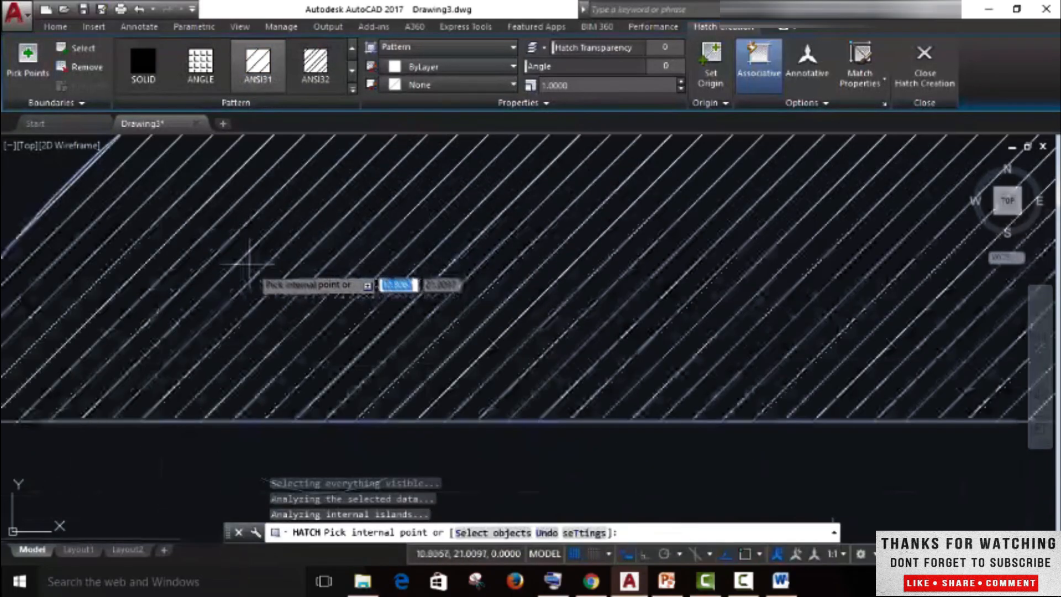
scroll(379, 266, "down", 3)
middle_click_drag(517, 229, 515, 246)
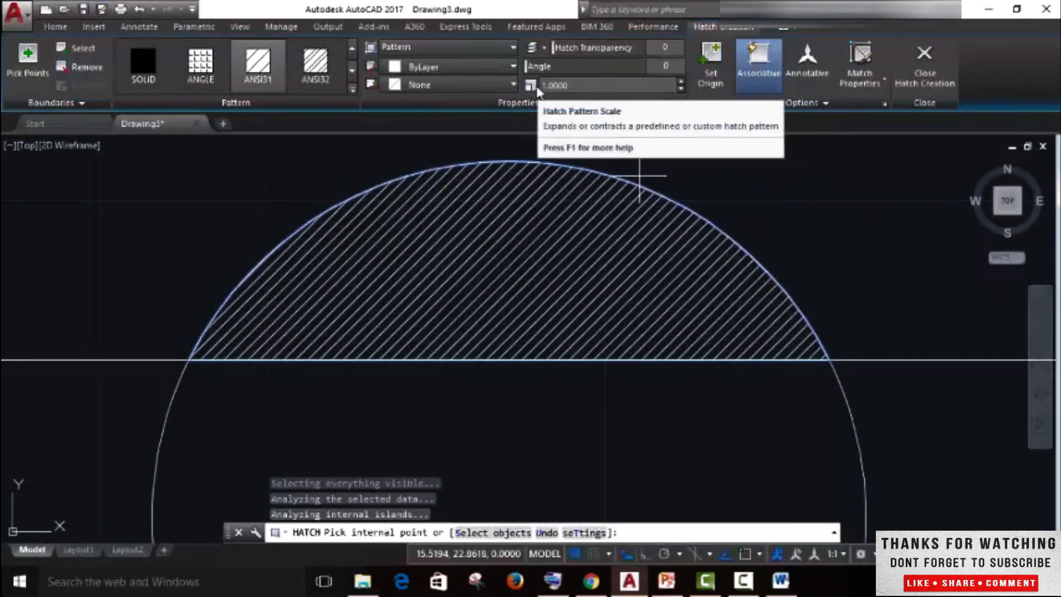
left_click(681, 82)
left_click(682, 82)
left_click(681, 82)
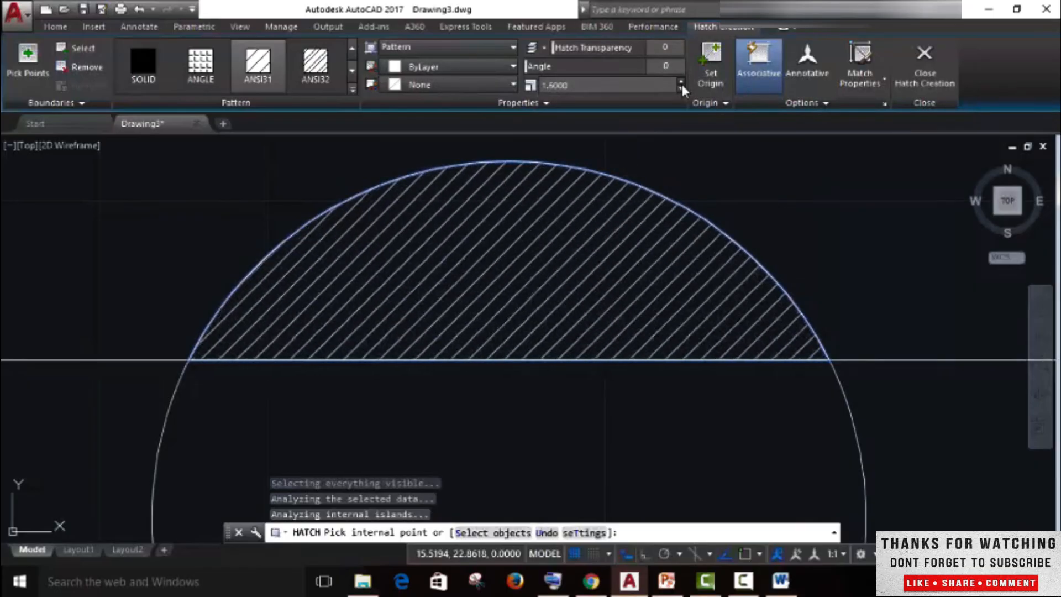
left_click(682, 82)
left_click(681, 82)
left_click(681, 82)
left_click(682, 82)
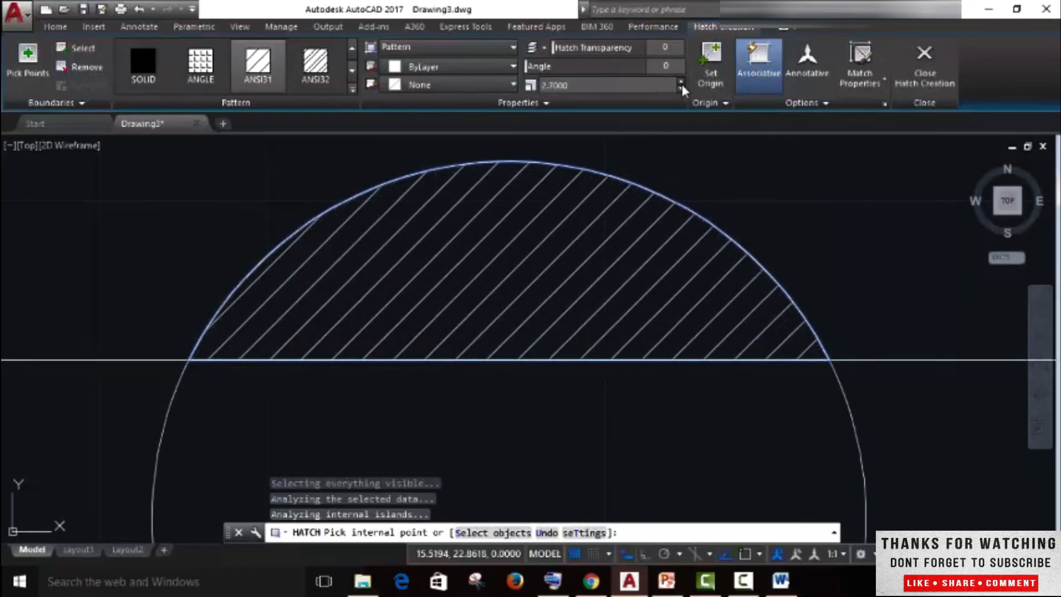
left_click(681, 82)
left_click(682, 82)
left_click(682, 82)
left_click(682, 82)
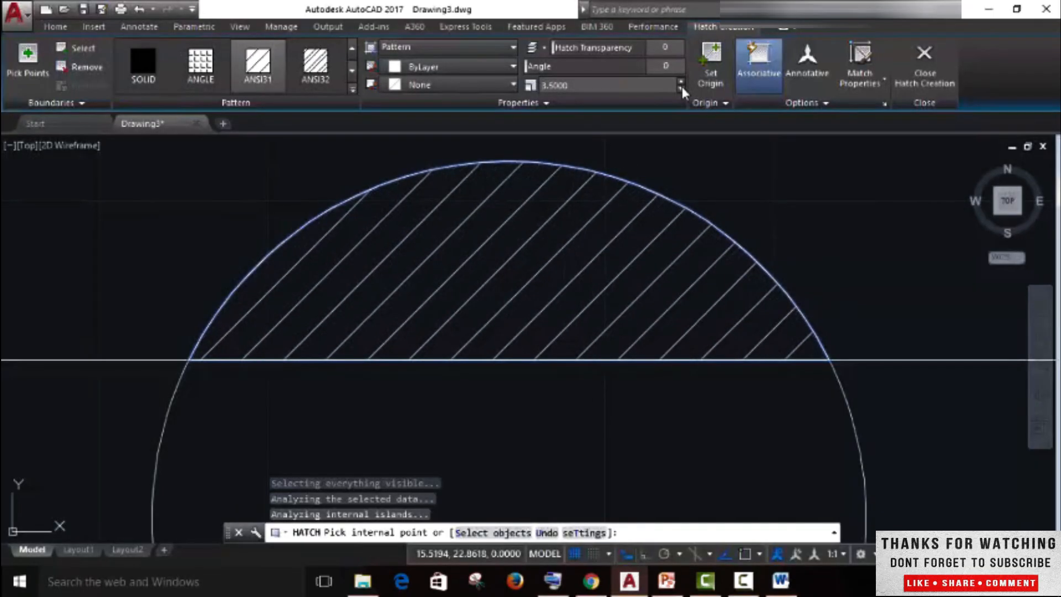
- Reduce the hatch pattern scale below 1, and return it to 1.0
left_click(681, 89)
left_click(681, 89)
left_click(682, 88)
left_click(682, 89)
left_click(681, 89)
left_click(682, 89)
left_click(681, 89)
left_click(682, 89)
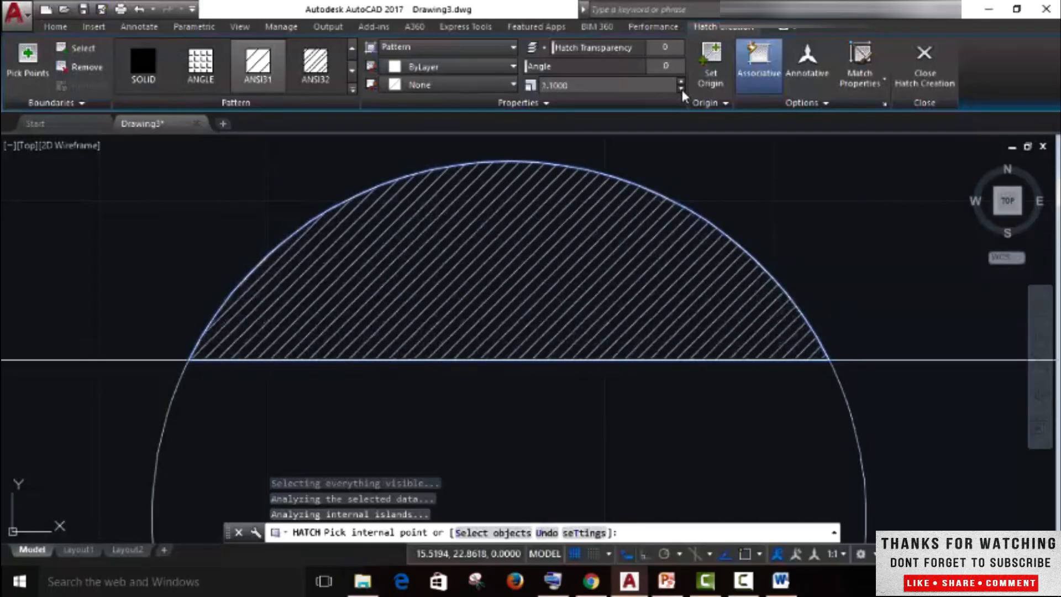
left_click(682, 89)
left_click(683, 89)
left_click(682, 82)
left_click(682, 82)
left_click(682, 81)
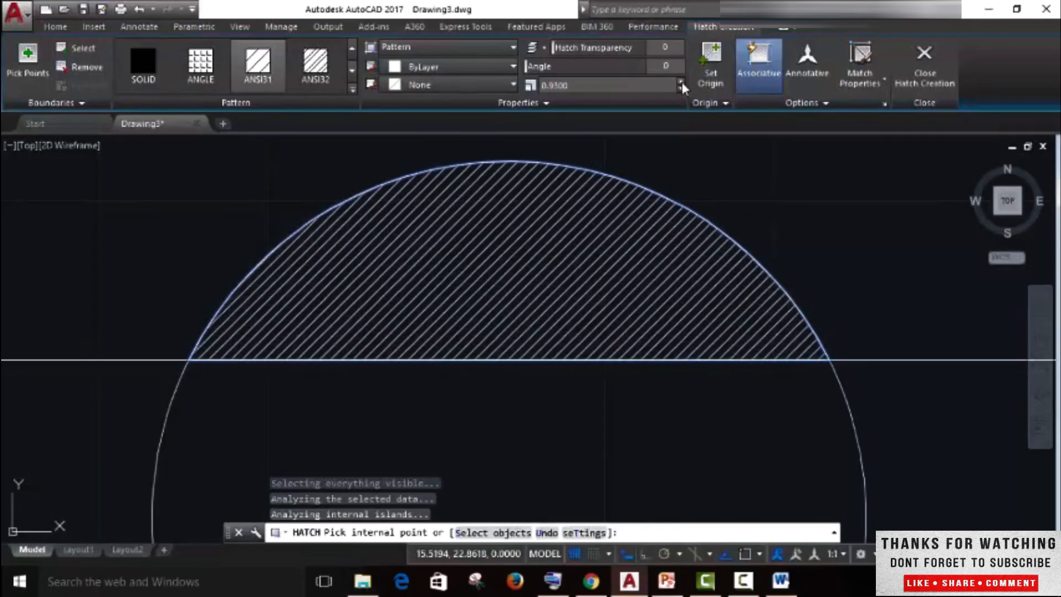
left_click(682, 82)
left_click(682, 82)
left_click(682, 82)
left_click(682, 82)
left_click(682, 82)
left_click(682, 82)
left_click(682, 82)
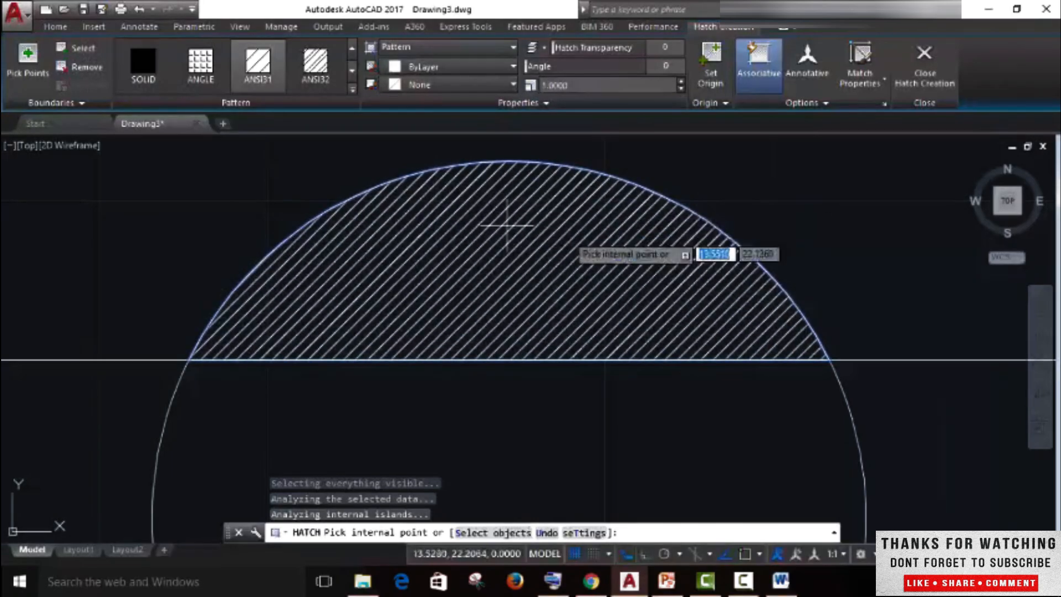
- Set the hatch angle to 45, try a hatch transparency of 90, and reset the transparency to 0
mouse_move(528, 66)
left_mouse_down()
mouse_move(581, 61)
mouse_move(548, 66)
mouse_move(581, 50)
mouse_move(642, 61)
mouse_move(657, 51)
left_mouse_up()
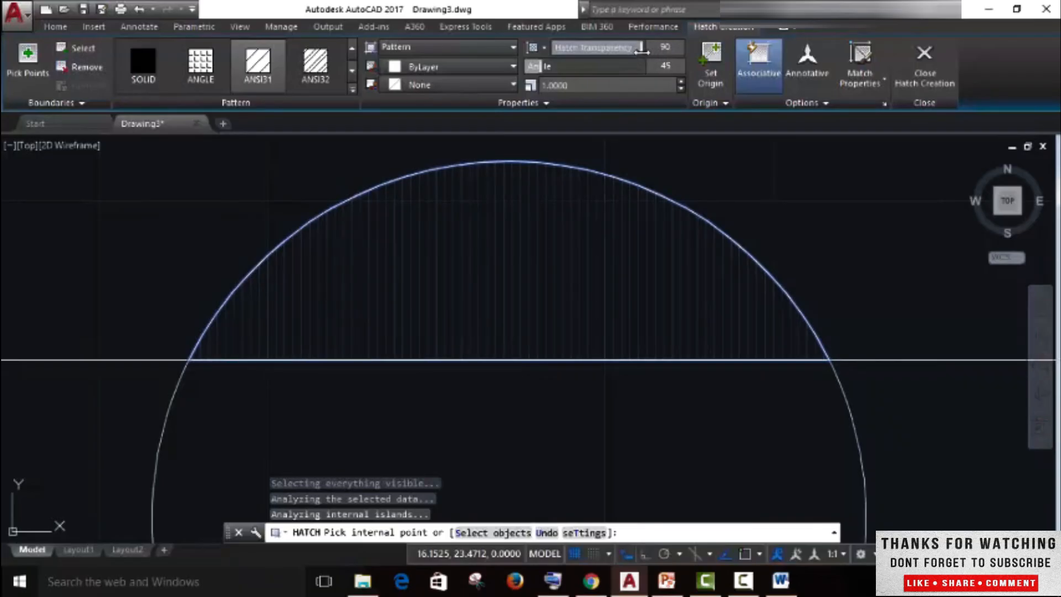
mouse_move(640, 50)
left_mouse_down()
mouse_move(606, 51)
mouse_move(640, 43)
left_mouse_up()
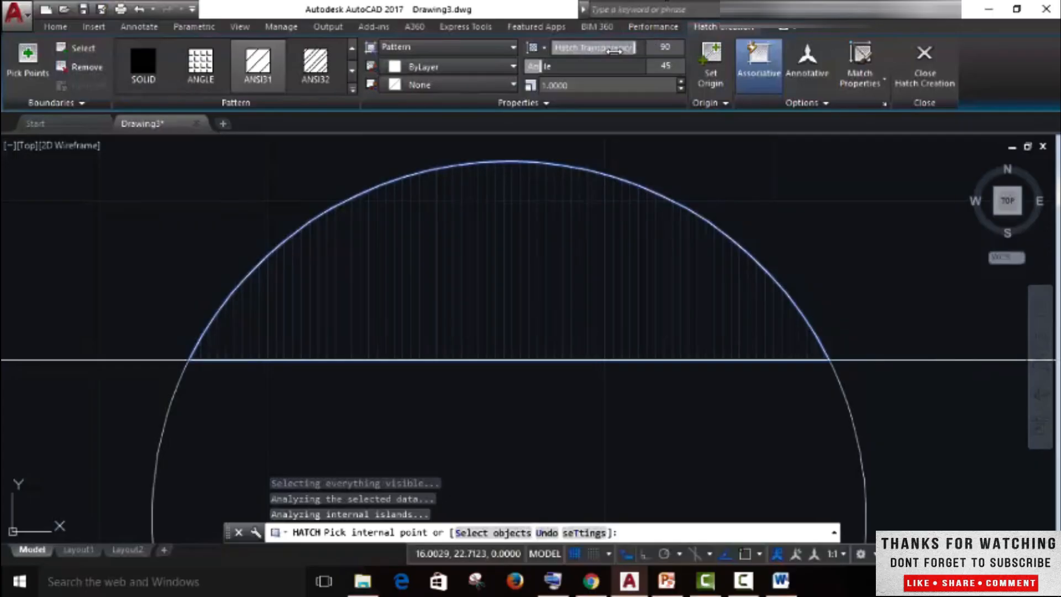
left_click_drag(640, 48, 552, 49)
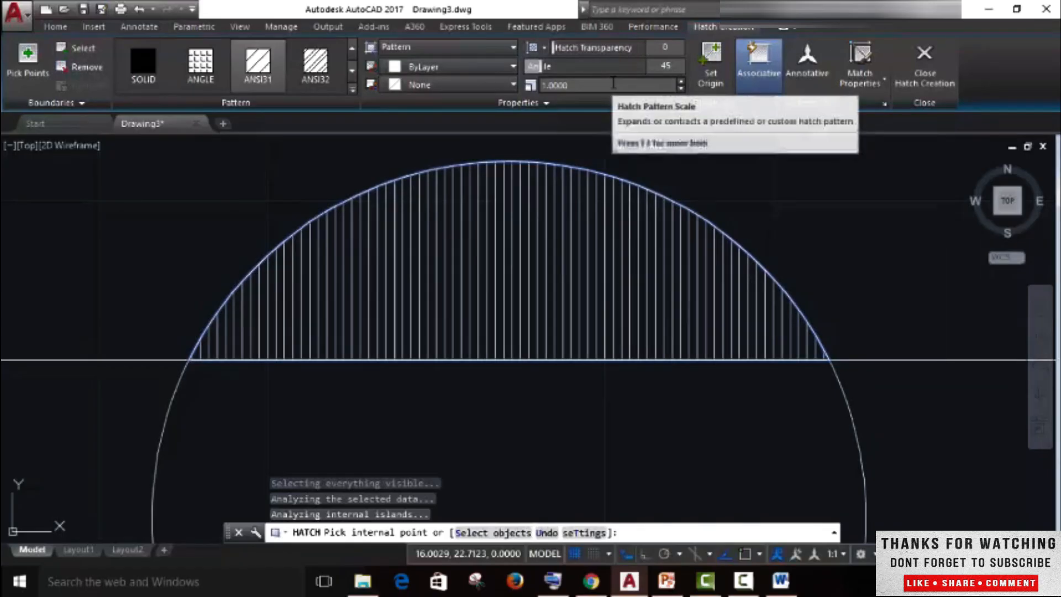
- Change the hatch type of the upper circle segment to Solid
left_click(505, 47)
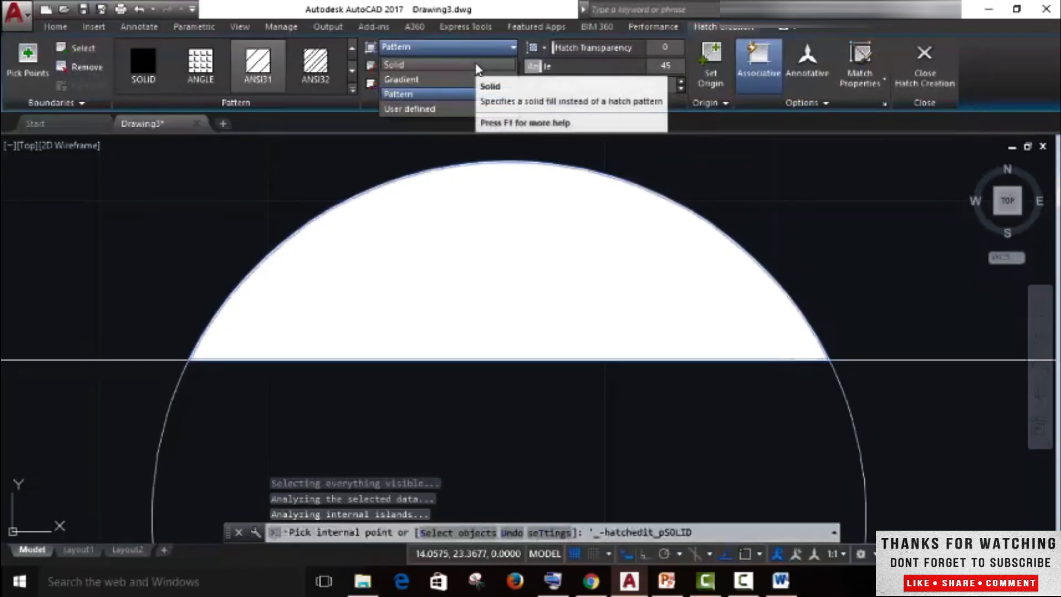
left_click(476, 65)
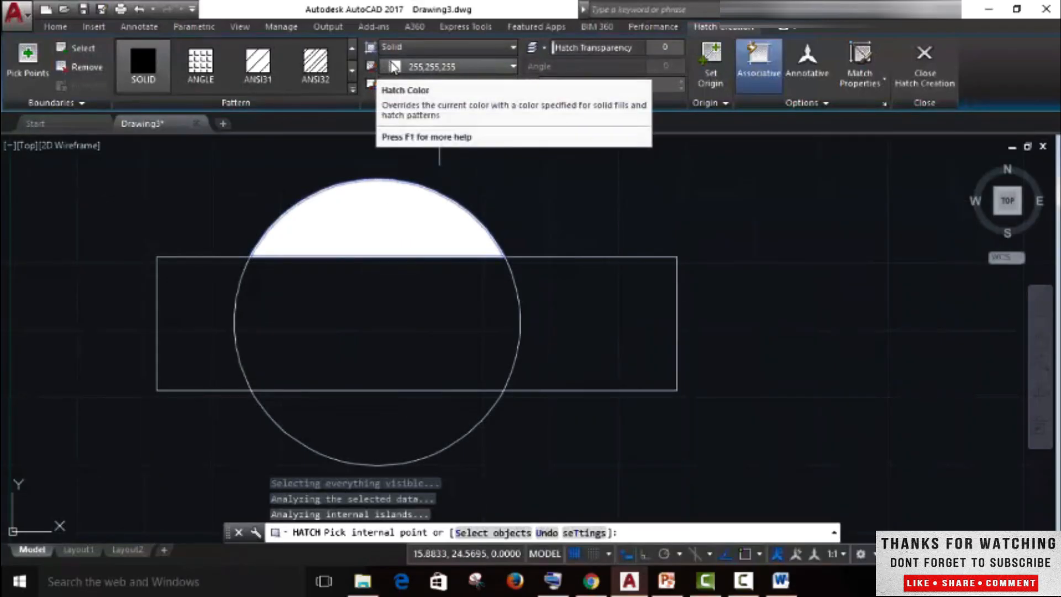
- Recolour the solid fill orange (248,153,30) and try to switch its pattern to ANSI31
left_click(394, 67)
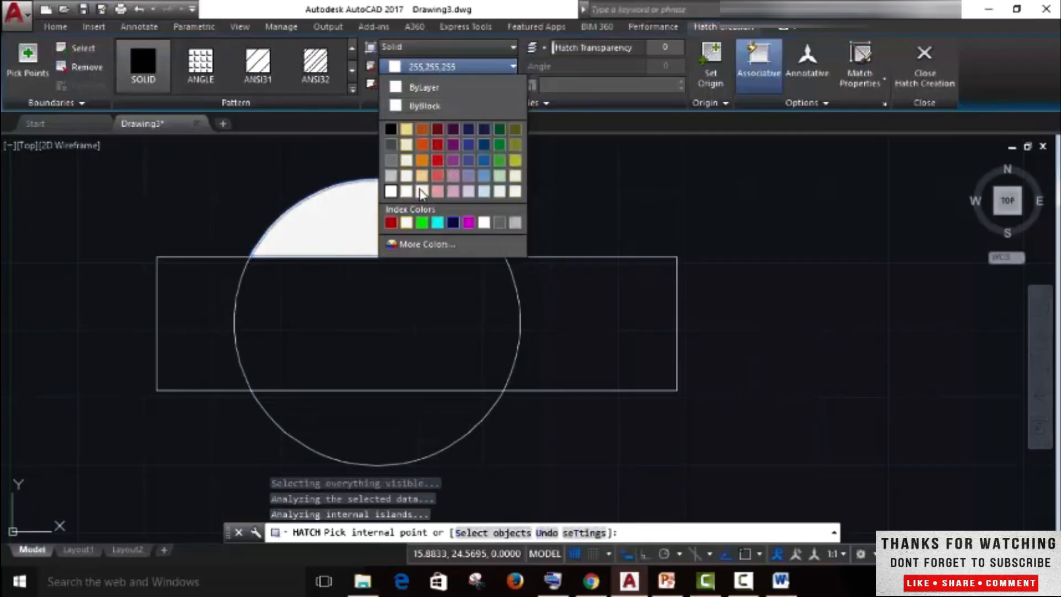
left_click(423, 159)
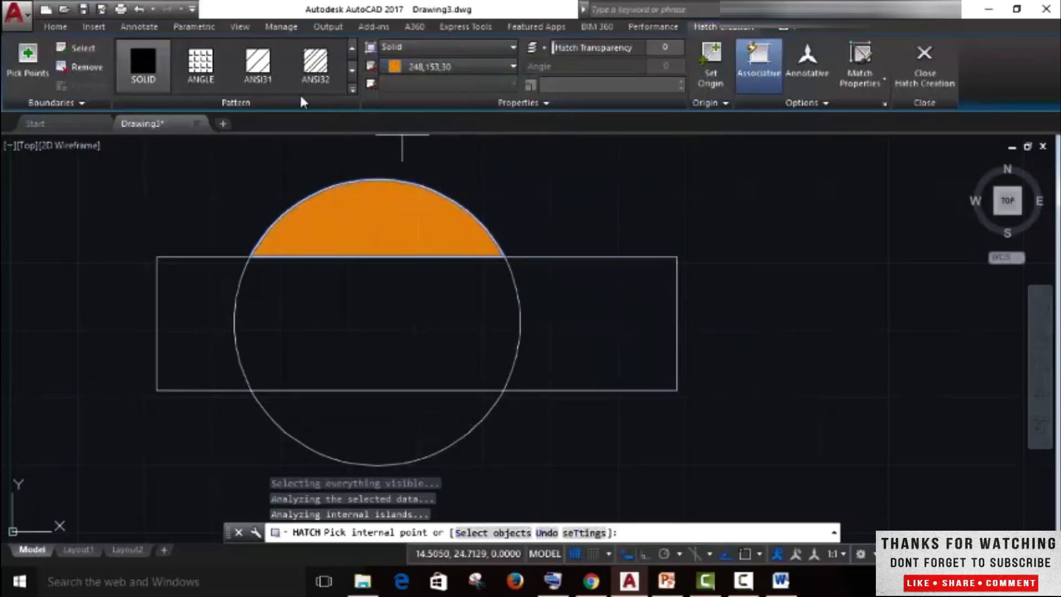
left_click(257, 62)
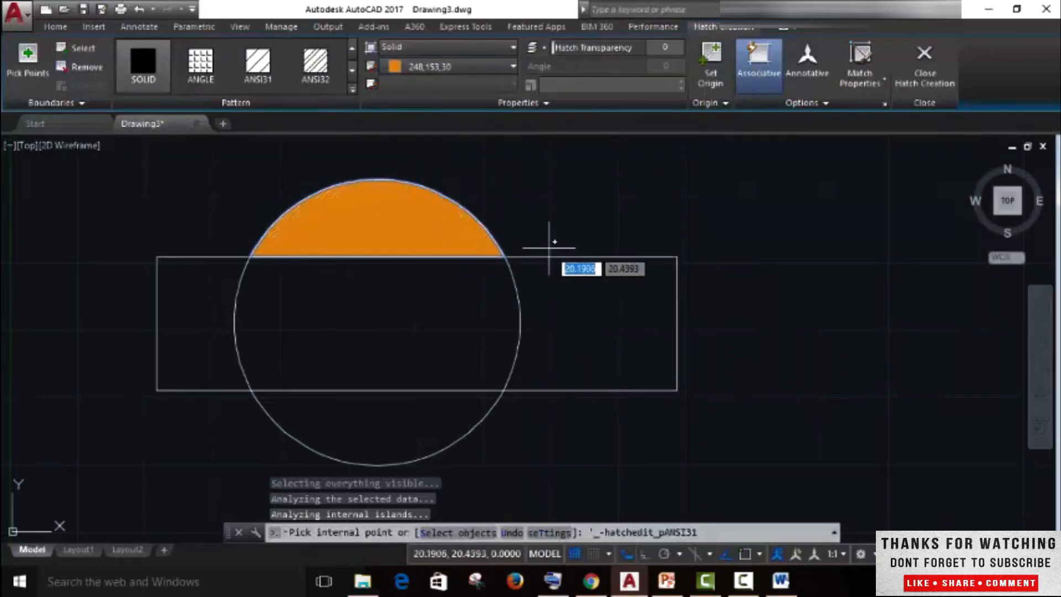
left_click(452, 235)
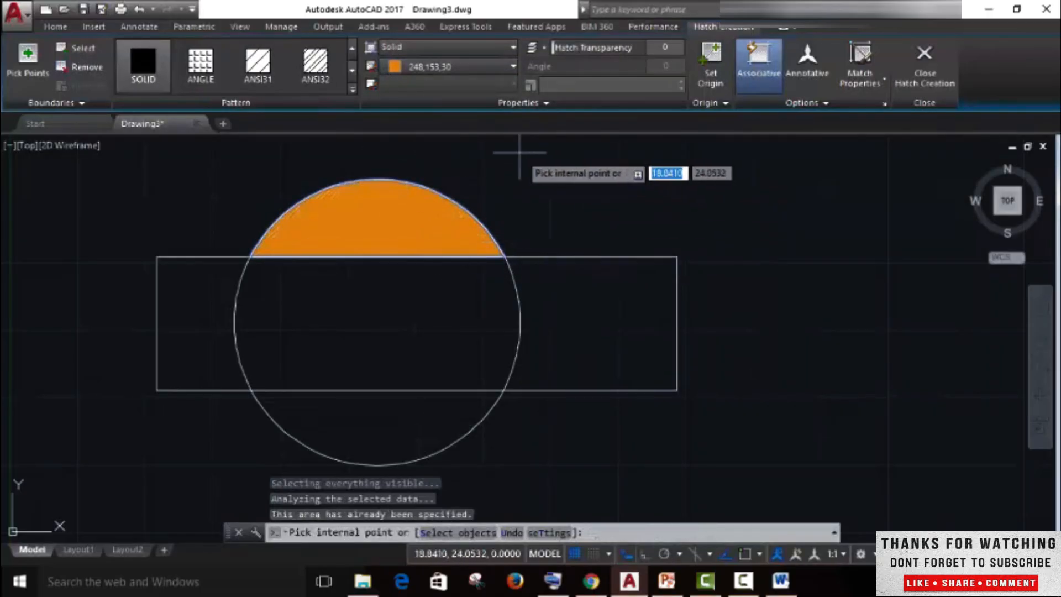
- Fill the part of the circle inside the rectangle with a blue and yellow GR_CYLIN gradient hatch
scroll(522, 188, "up", 4)
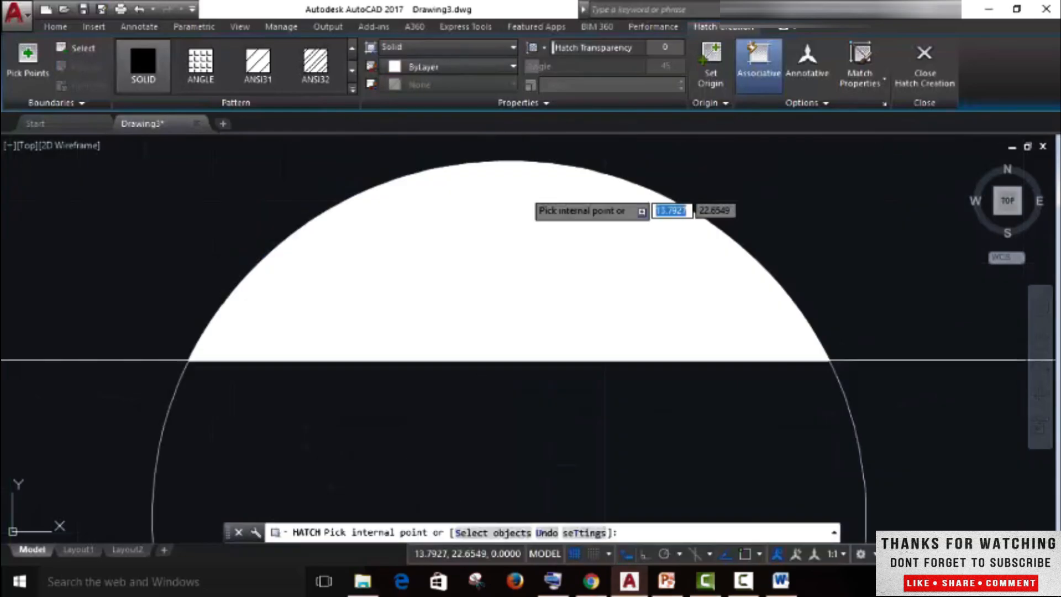
left_click(460, 46)
left_click(449, 78)
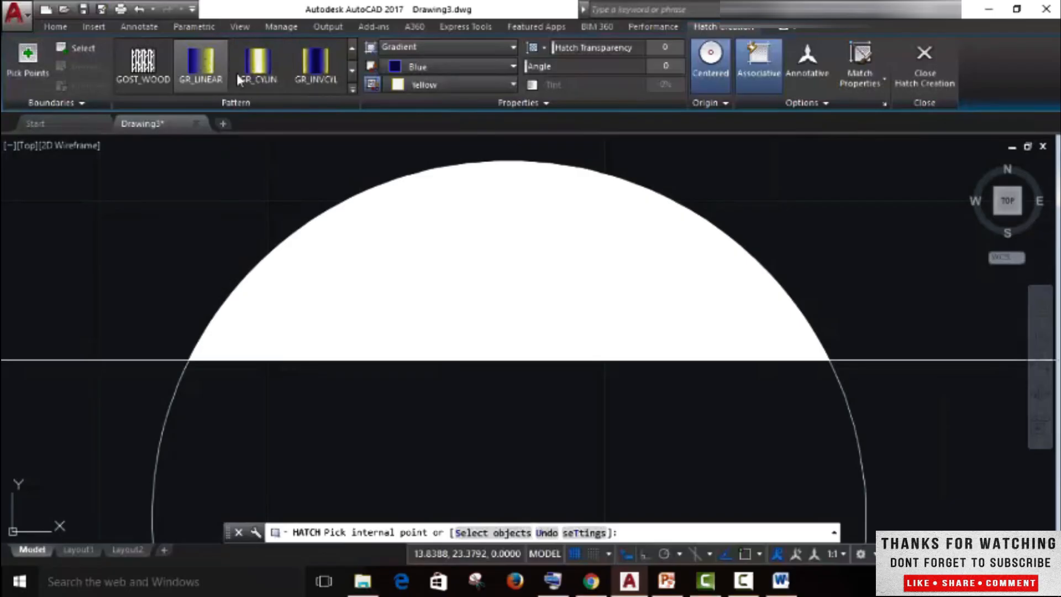
left_click(31, 67)
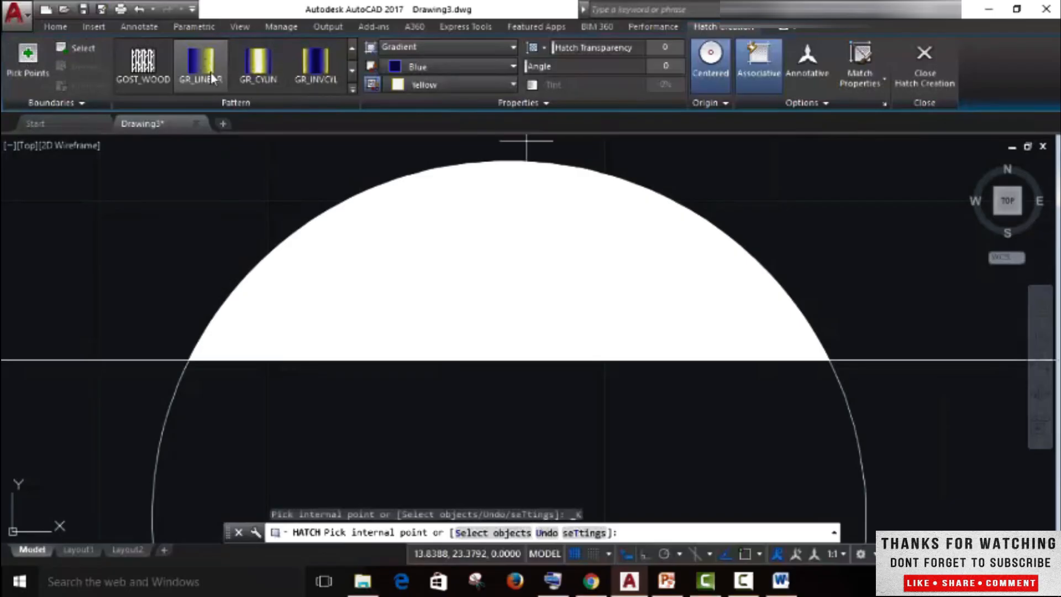
left_click(256, 66)
left_click(420, 247)
scroll(566, 361, "down", 4)
middle_click_drag(608, 411, 568, 291)
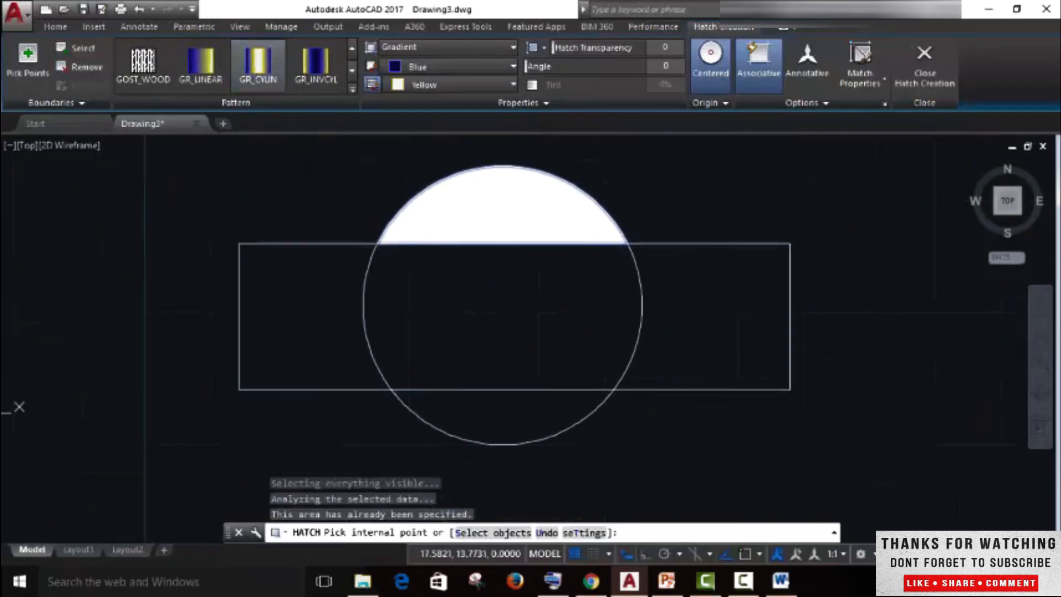
left_click(561, 328)
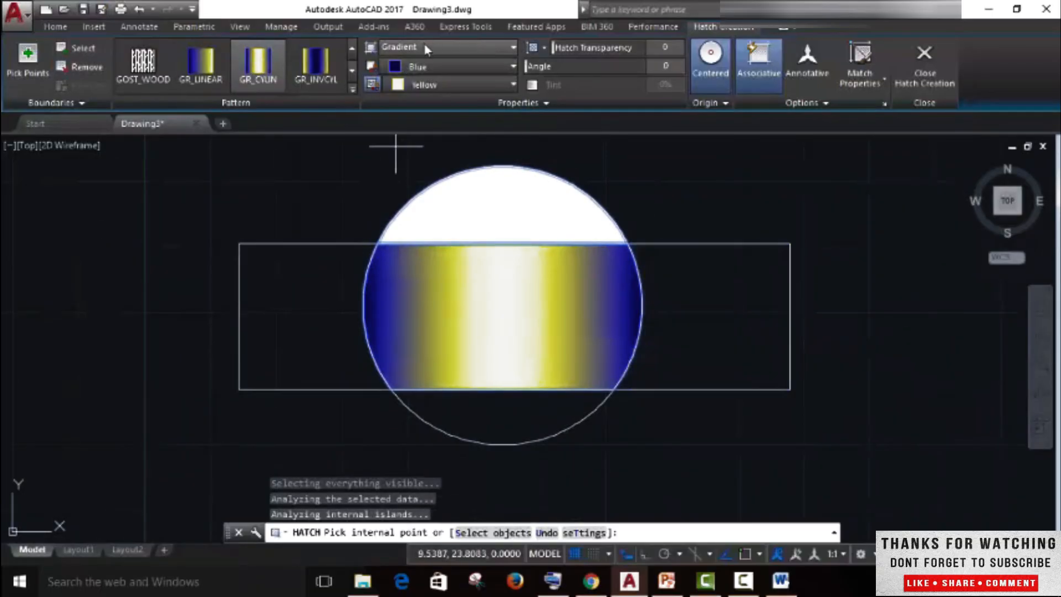
- Try other gradient patterns on the middle part of the circle and settle on GR_INVCYL
left_click(313, 67)
left_click(261, 68)
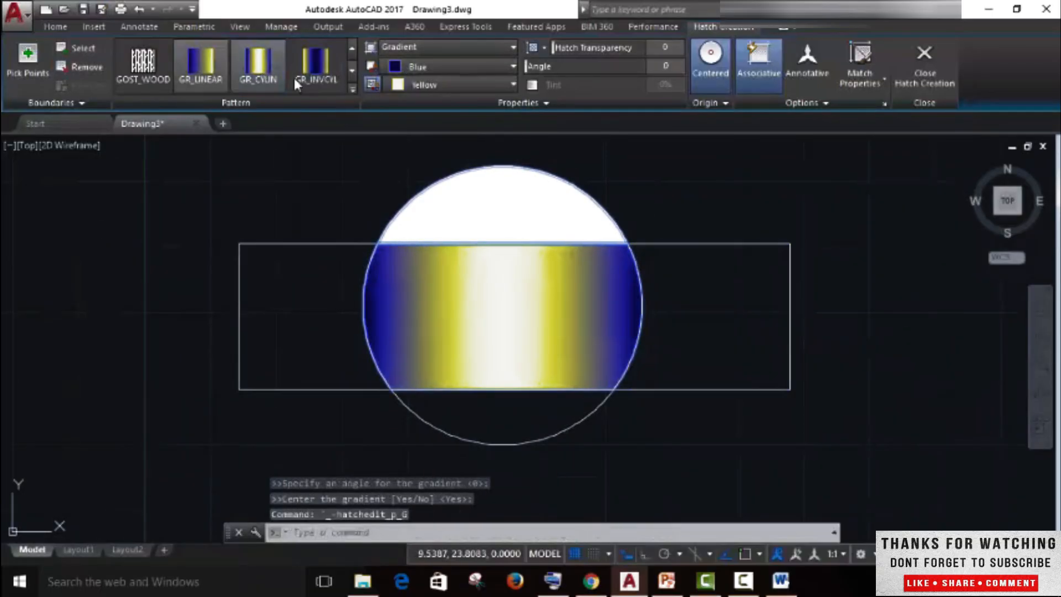
left_click(352, 89)
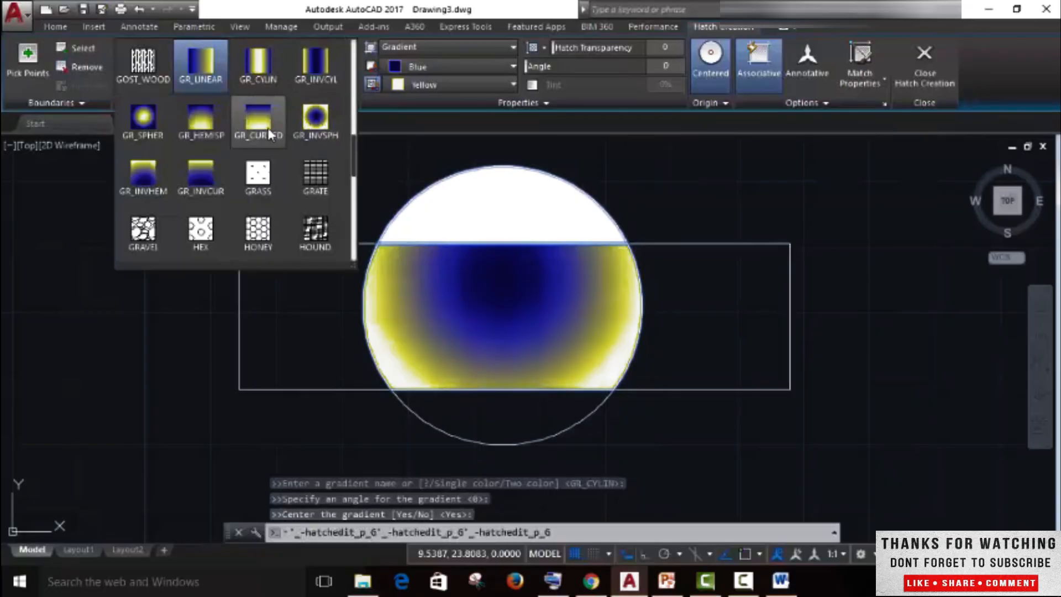
left_click(315, 66)
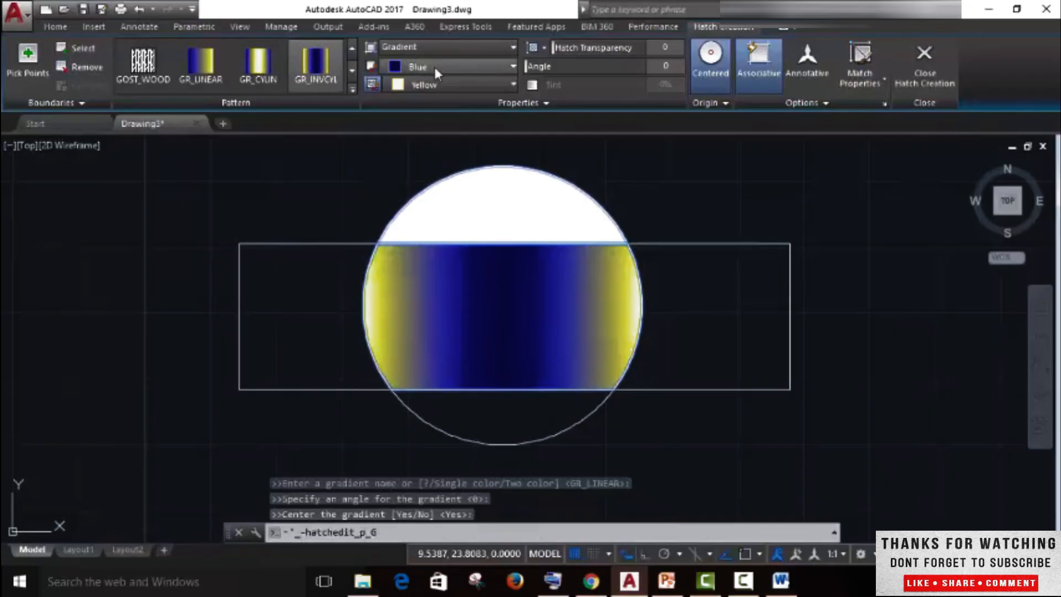
- Set the gradient's first colour to red (205,32,39) and its second colour to blue
left_click(435, 67)
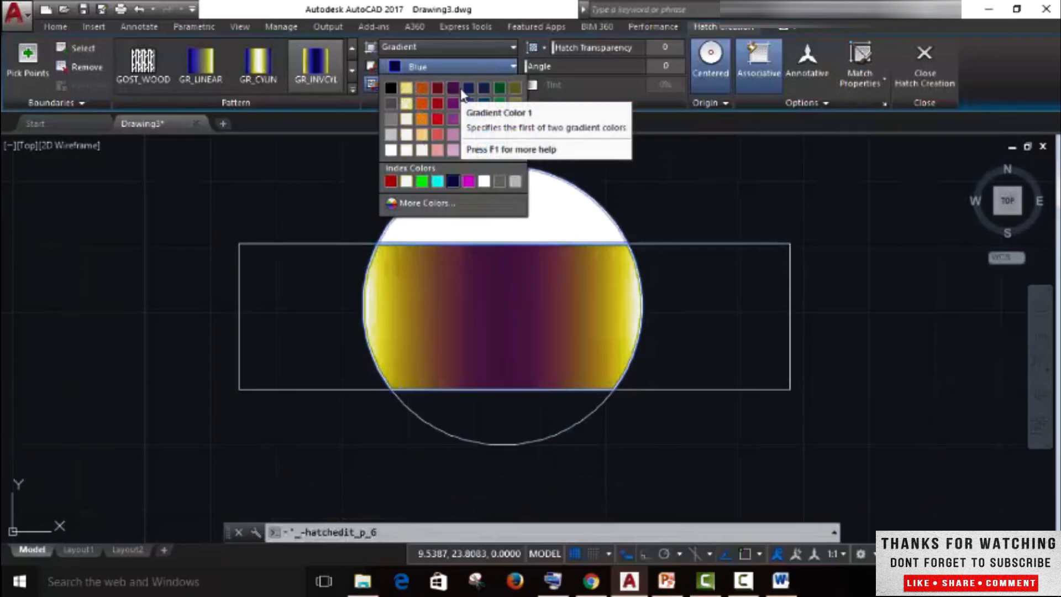
left_click(436, 105)
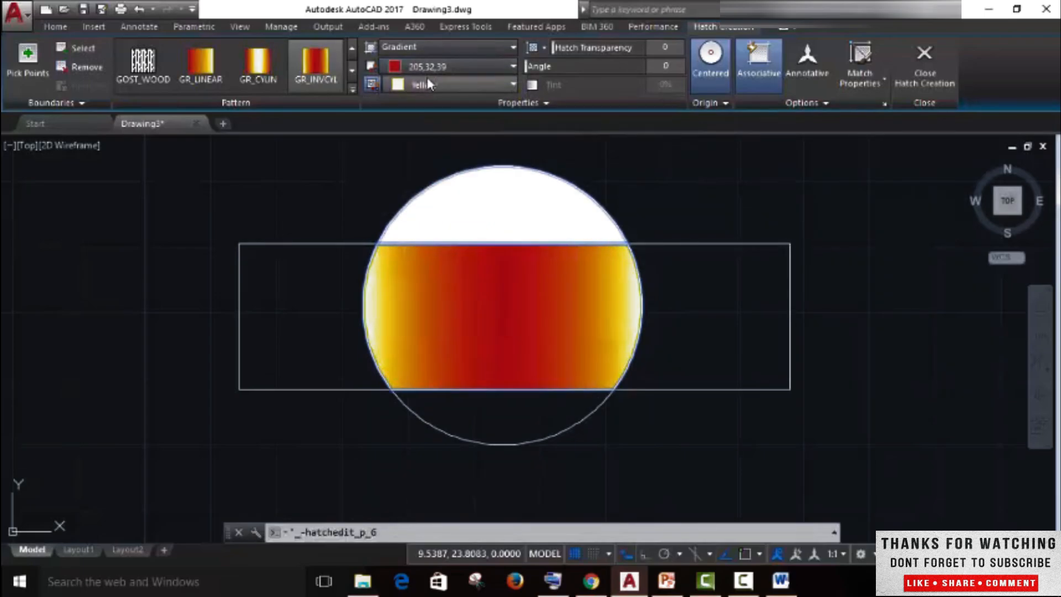
left_click(427, 83)
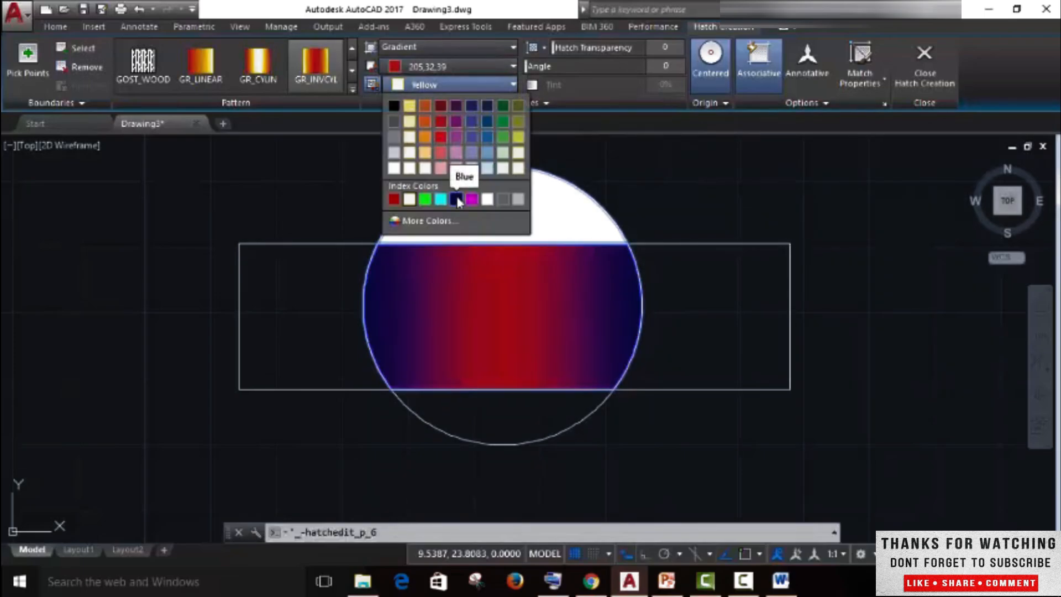
left_click(456, 199)
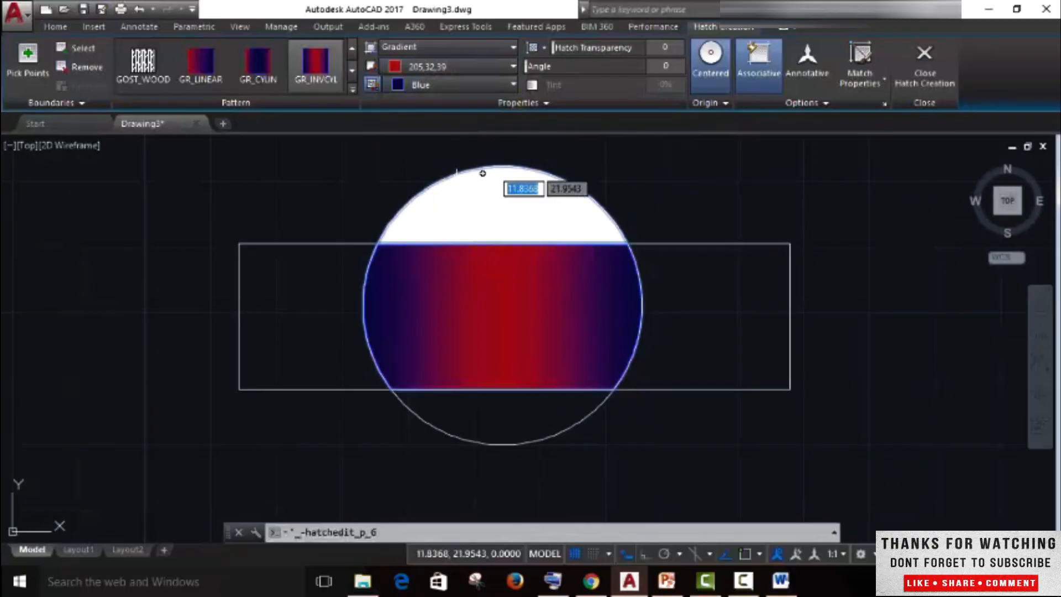
- Try a one-colour gradient, re-enable the second colour, and try the GR_SPHER gradient pattern
left_click(372, 85)
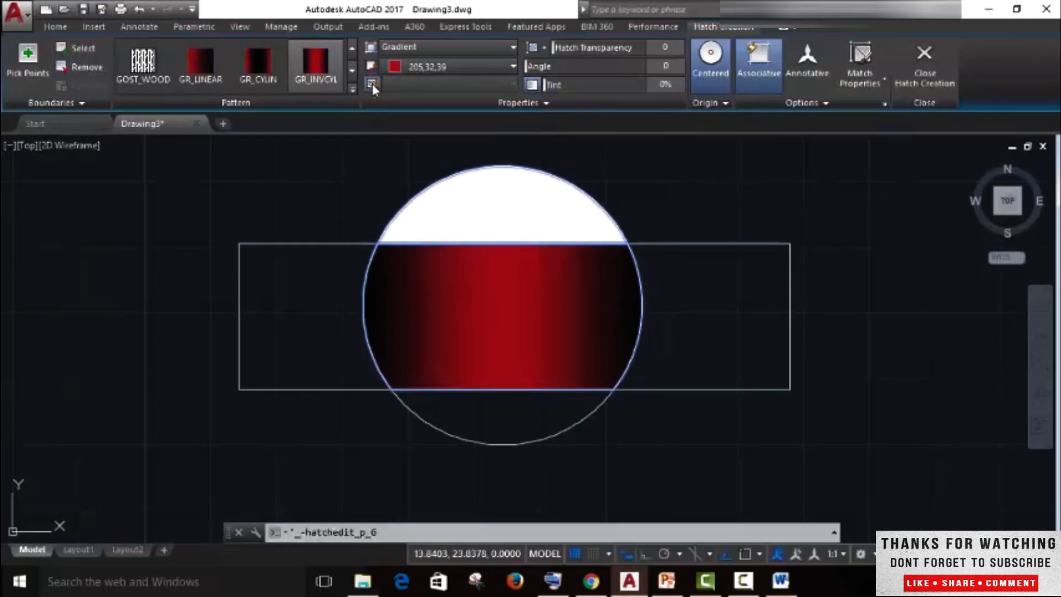
left_click(373, 84)
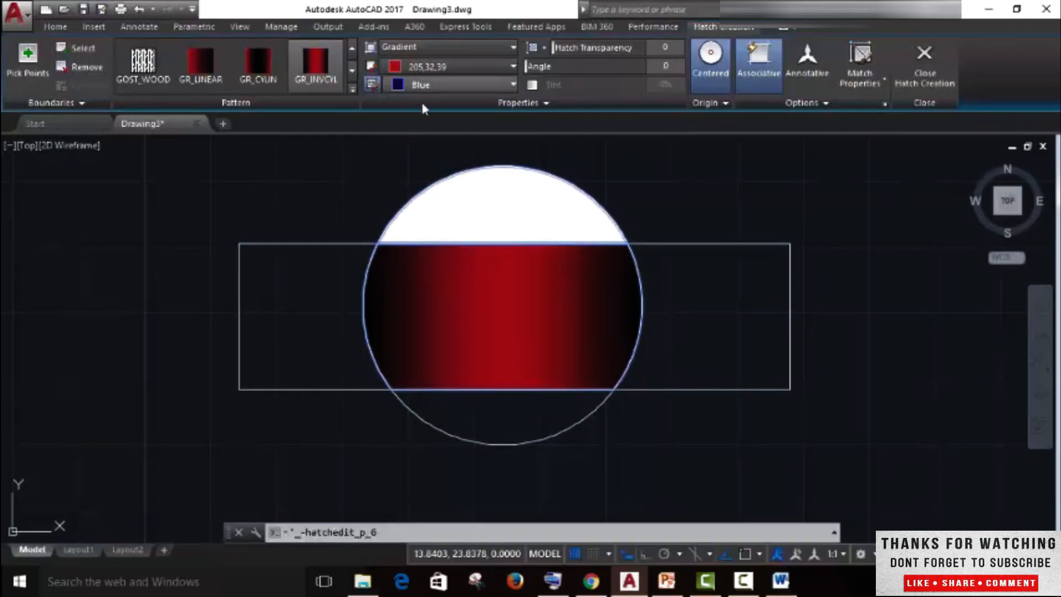
left_click(512, 278)
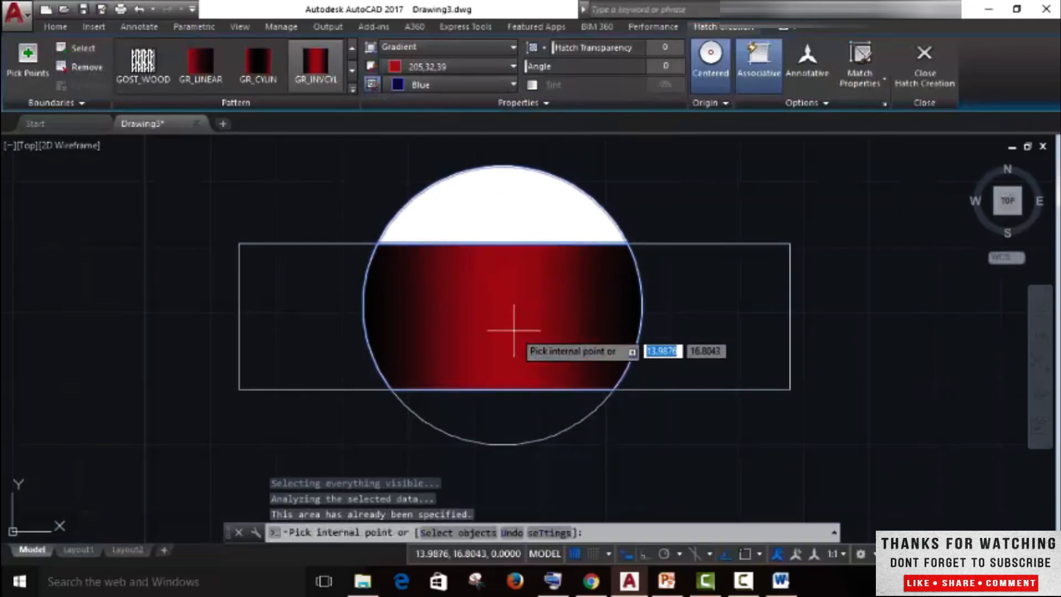
left_click(352, 89)
left_click(147, 111)
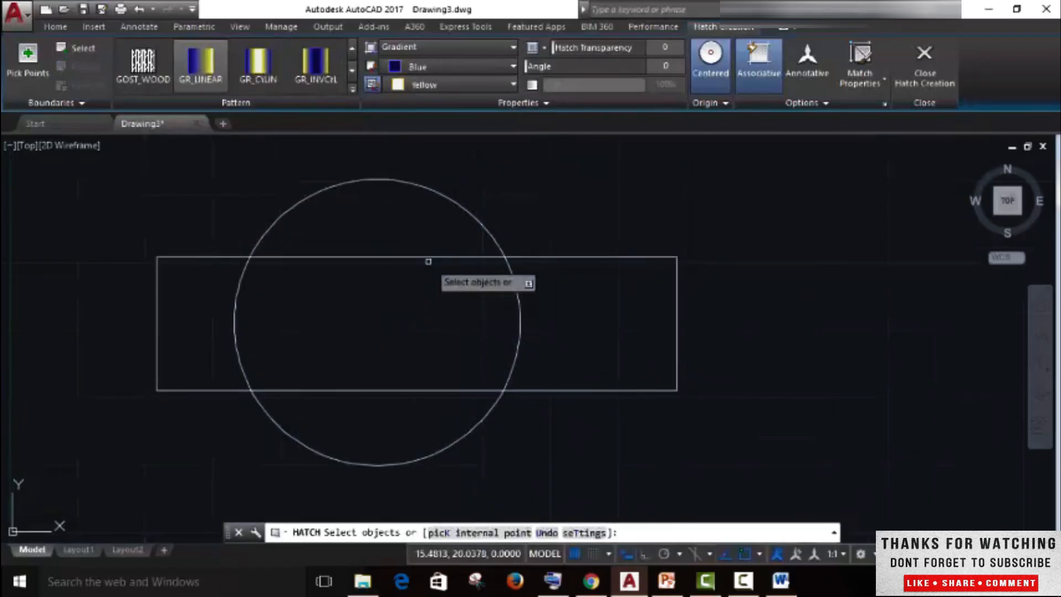
- Hatch the whole circle as a selected object with the ANSI31 pattern in orange (248,153,30)
left_click(429, 48)
left_click(425, 95)
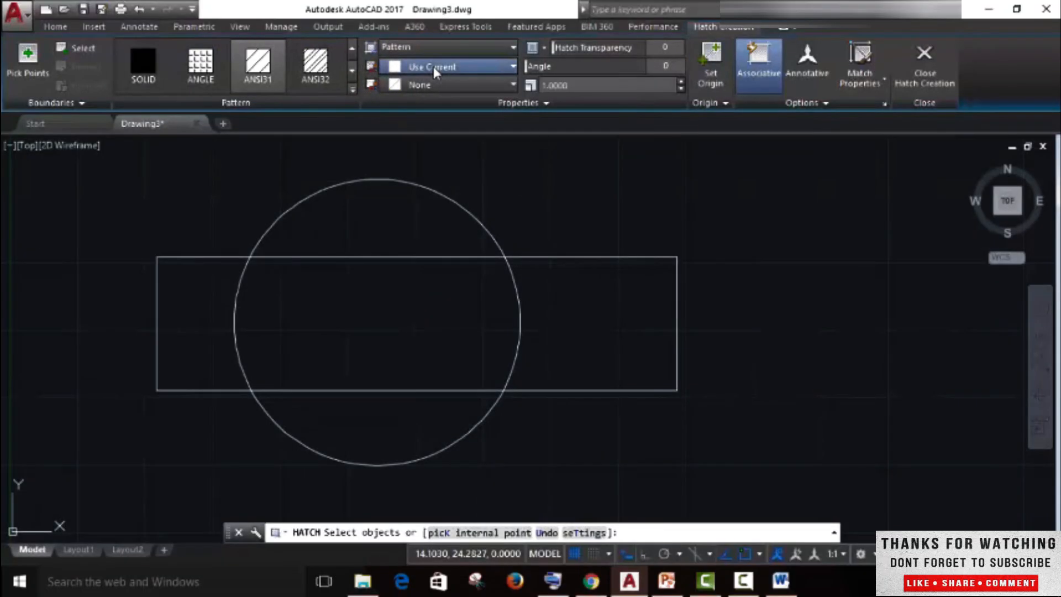
left_click(433, 67)
left_click(425, 178)
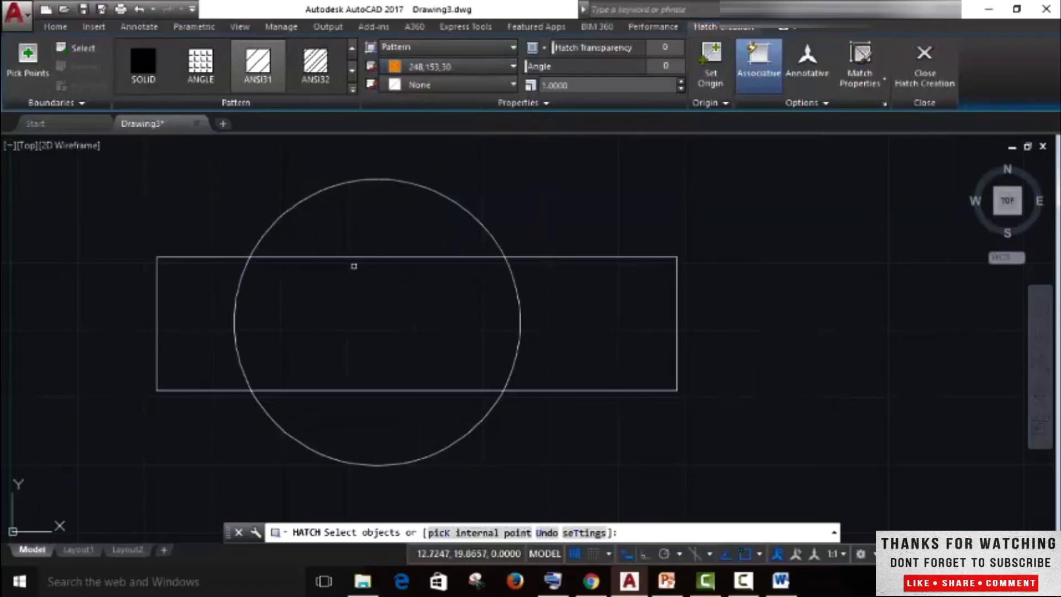
left_click(357, 255)
left_click(311, 202)
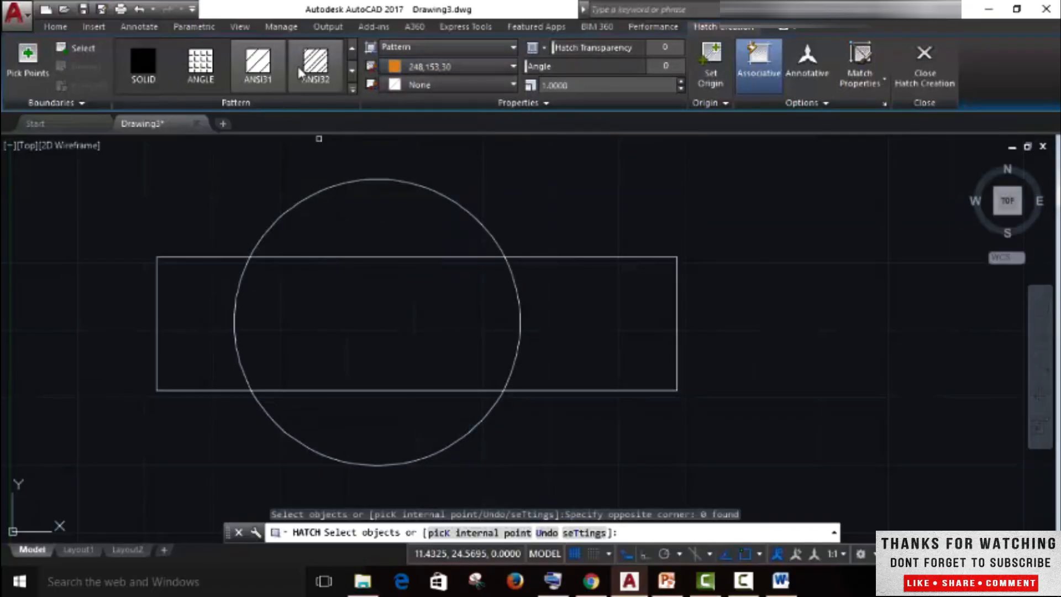
left_click(353, 181)
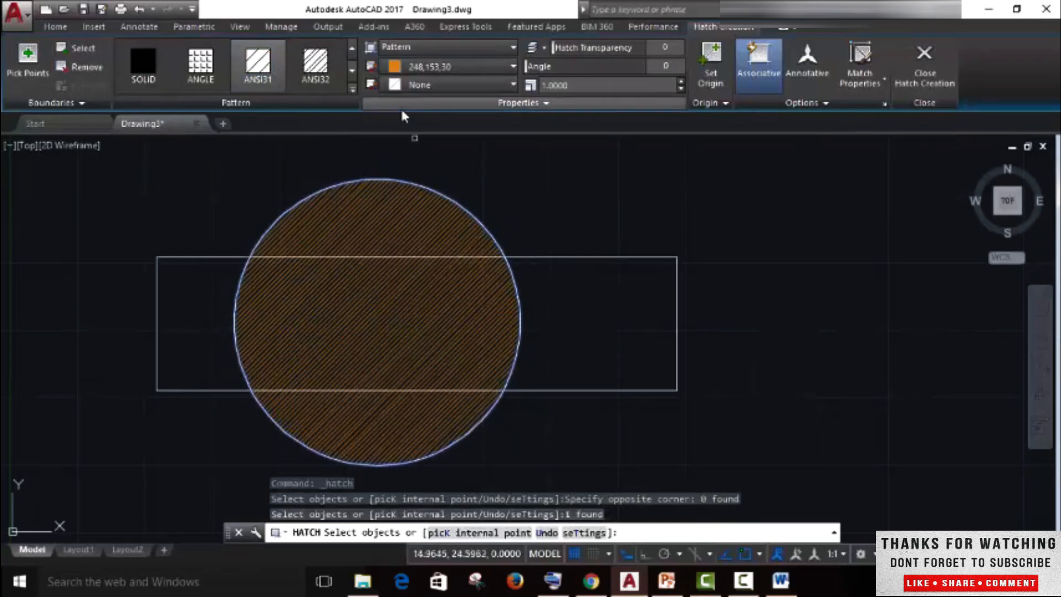
- Give the circle's hatch a pale yellow background and change its line colour to red
left_click(407, 86)
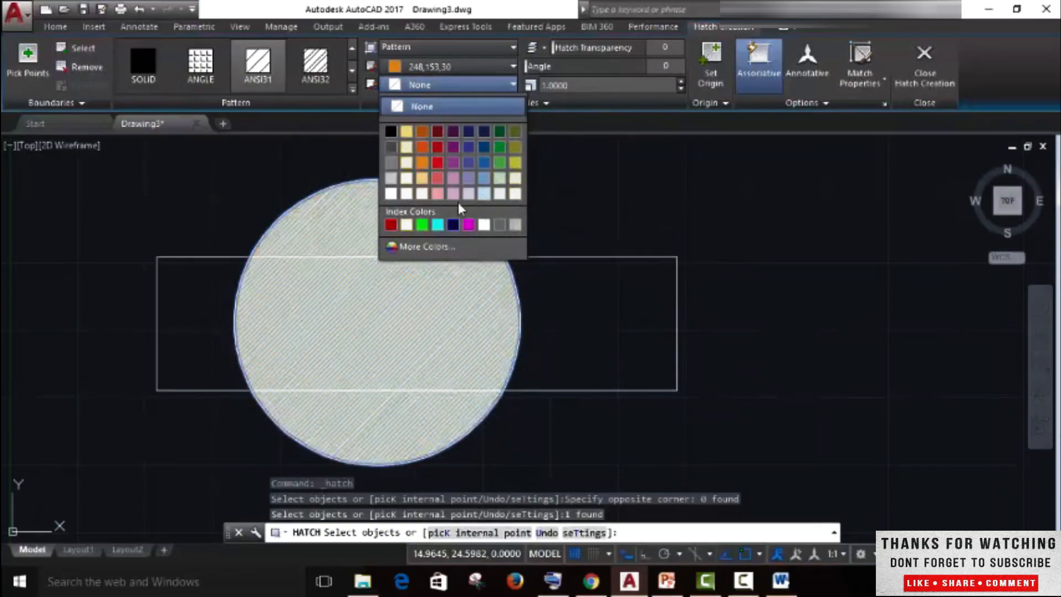
left_click(406, 181)
left_click(453, 66)
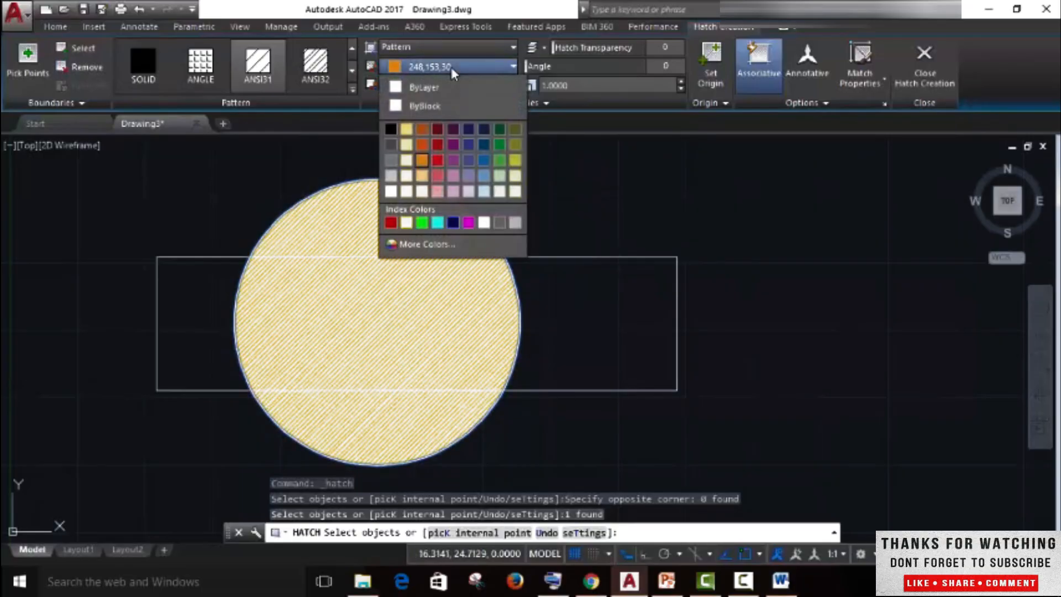
left_click(438, 160)
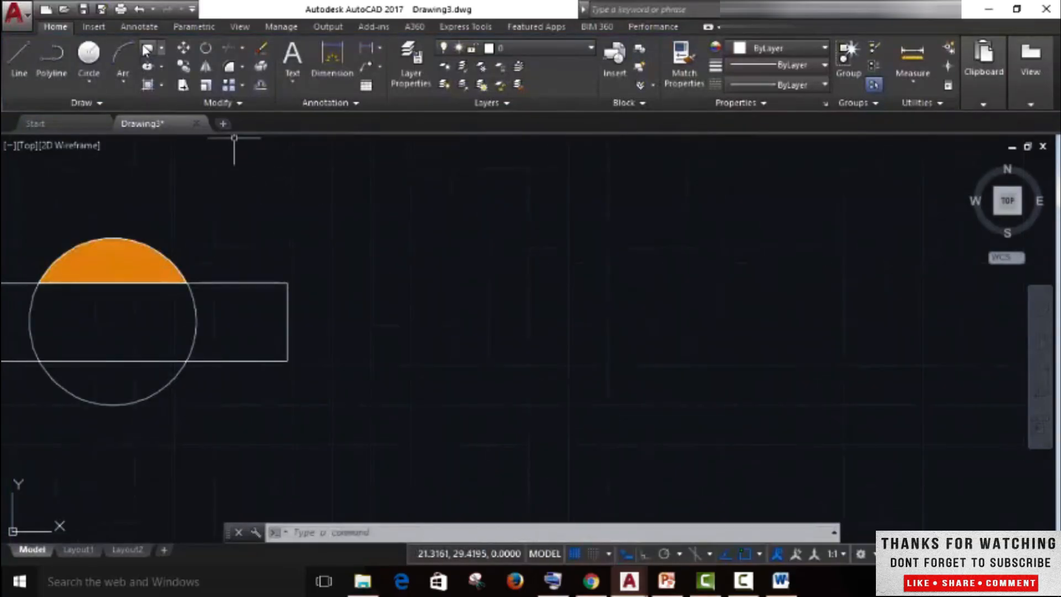
- Draw a separate horizontal rectangle in the empty area beside the circle and existing rectangle
left_click(148, 50)
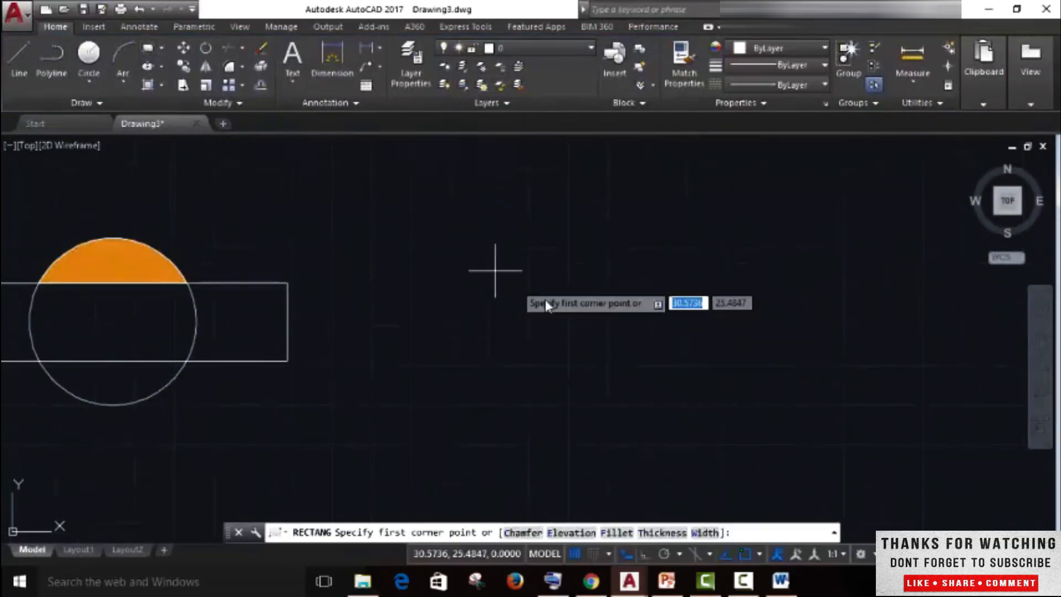
left_click(442, 259)
left_click(718, 367)
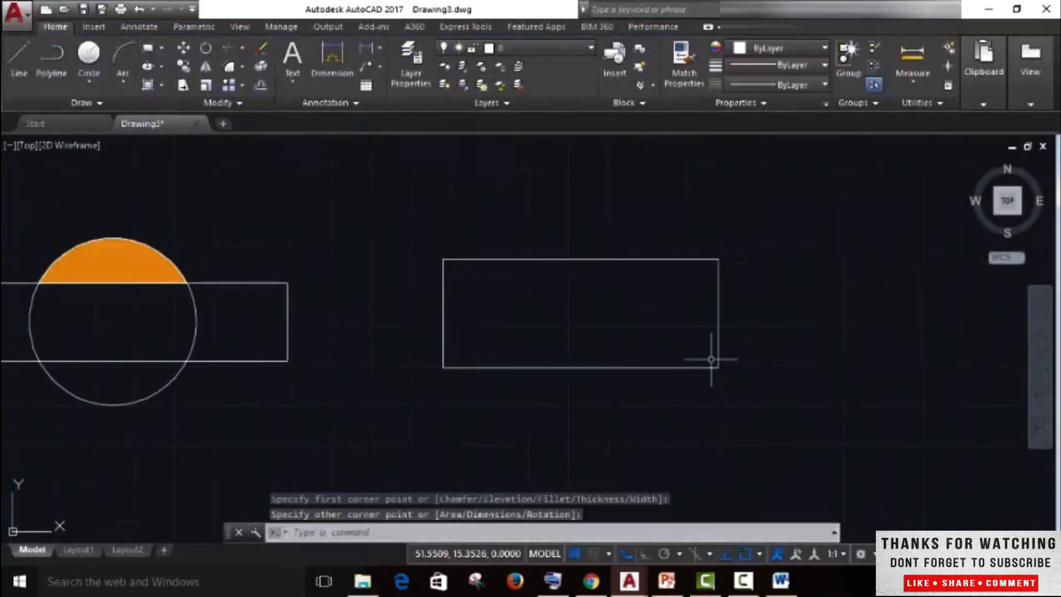
- Fill the new rectangle with the BRICK hatch pattern in orange (248,153,30)
scroll(712, 359, "up", 2)
left_click(148, 85)
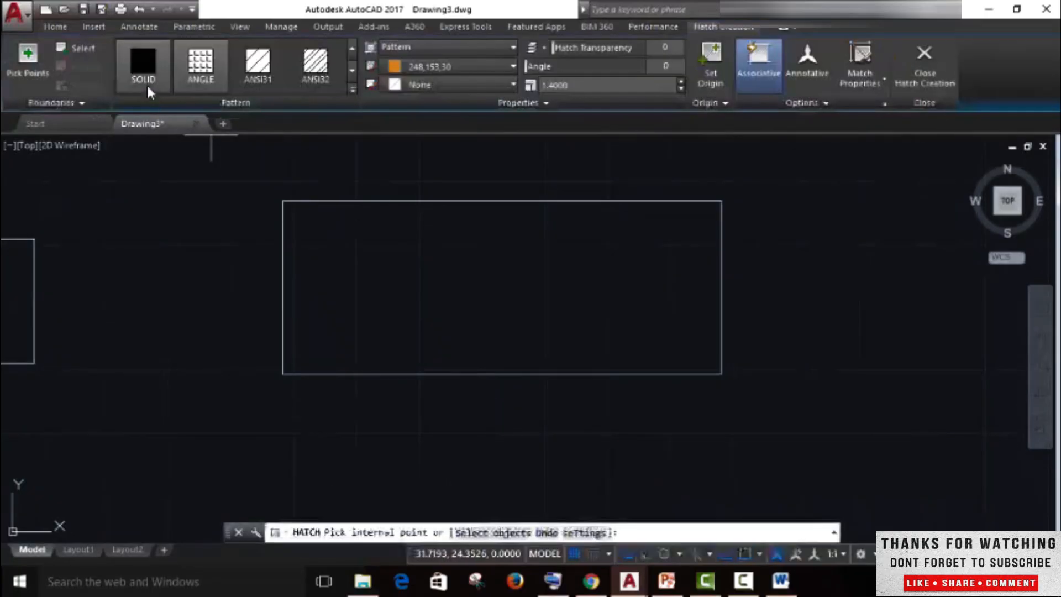
left_click(200, 63)
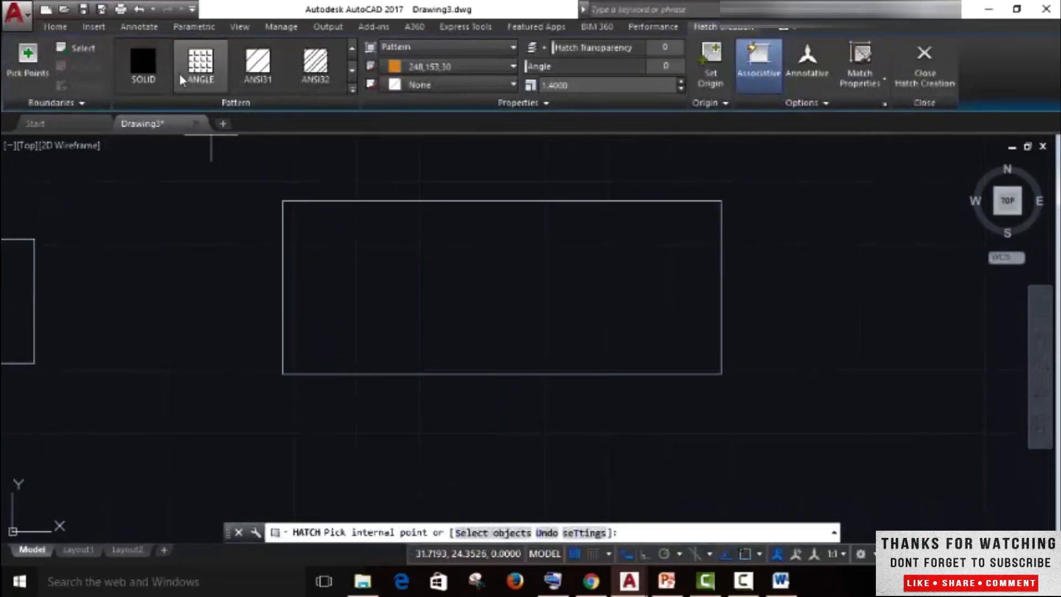
left_click(354, 87)
scroll(321, 194, "down", 1)
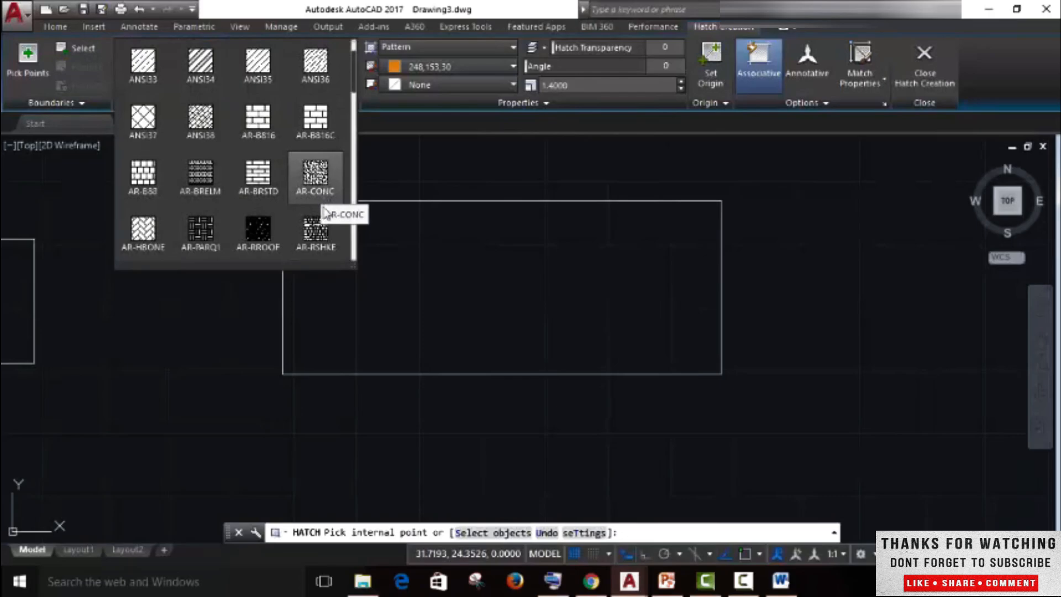
scroll(325, 221, "down", 1)
left_click(325, 234)
left_click(406, 255)
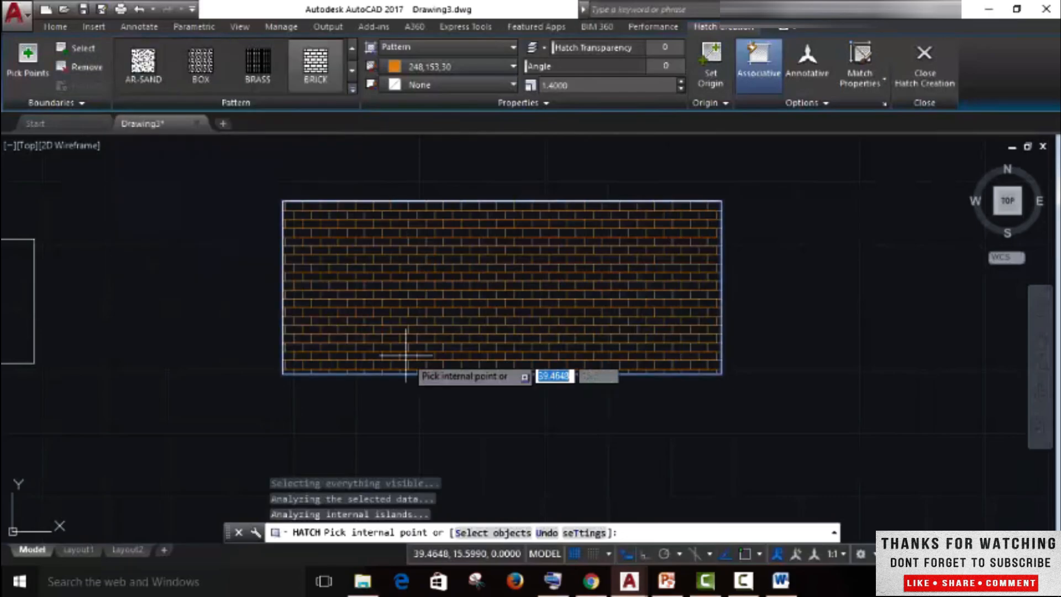
- Set the brick hatch's origin at the rectangle's lower-left corner
scroll(419, 305, "up", 2)
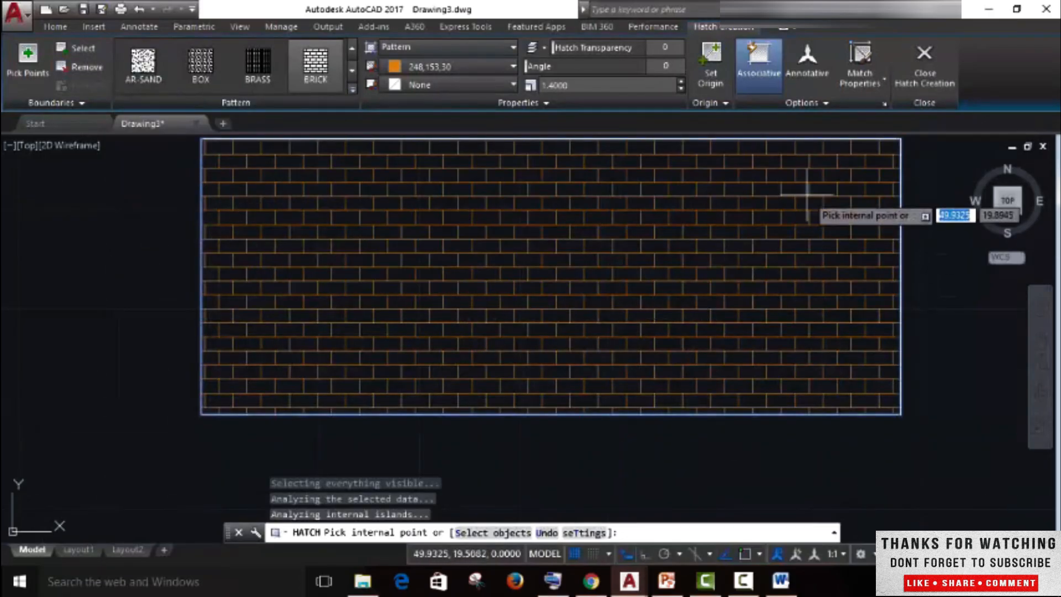
middle_click_drag(658, 286, 654, 316)
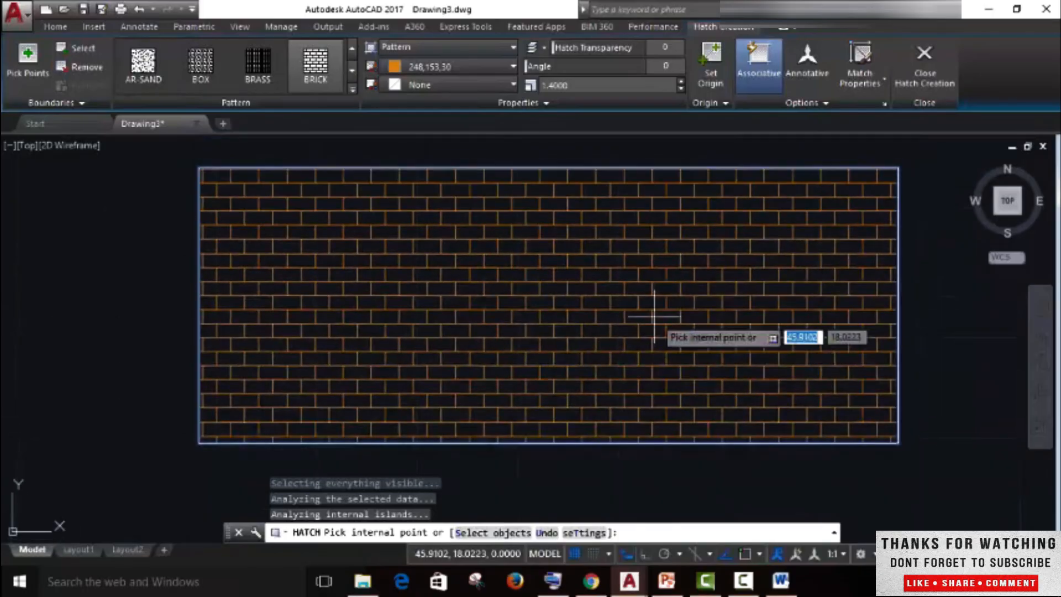
left_click(711, 63)
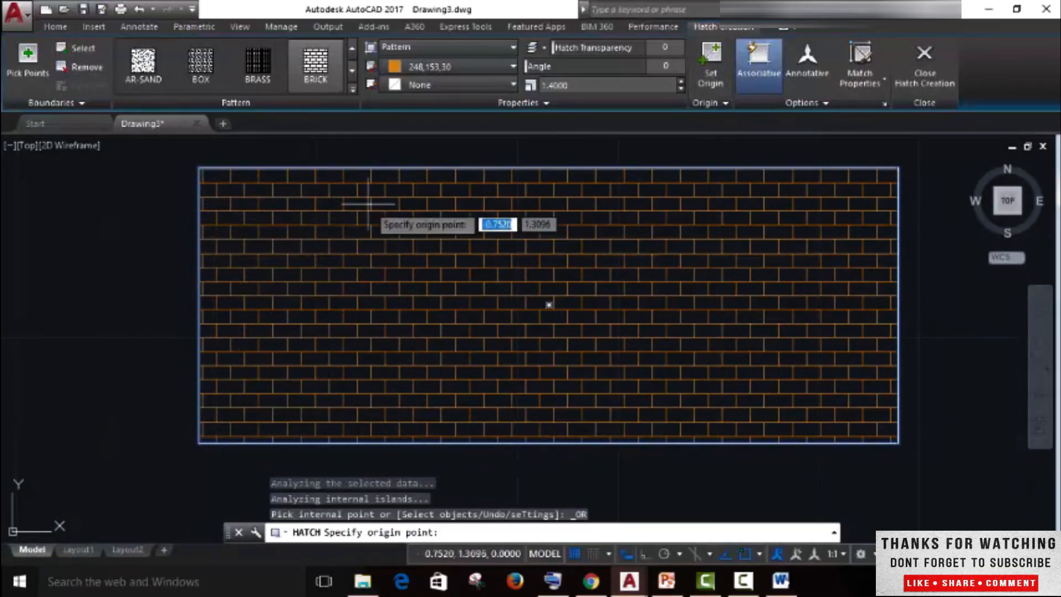
left_click(202, 442)
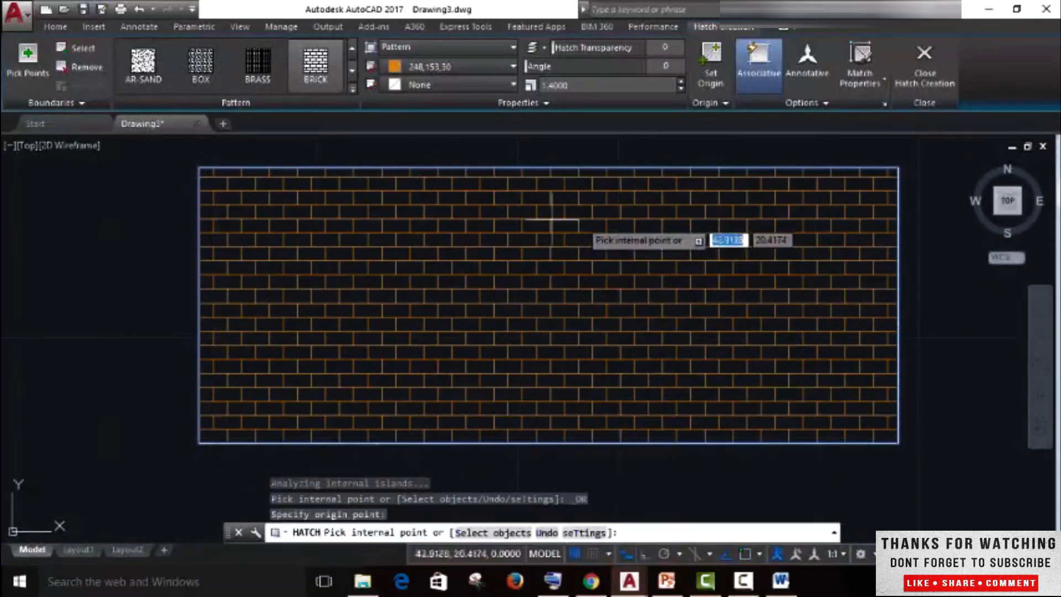
- Try three different hatch origin points inside the rectangle and return the origin to its lower-left corner
left_click(718, 64)
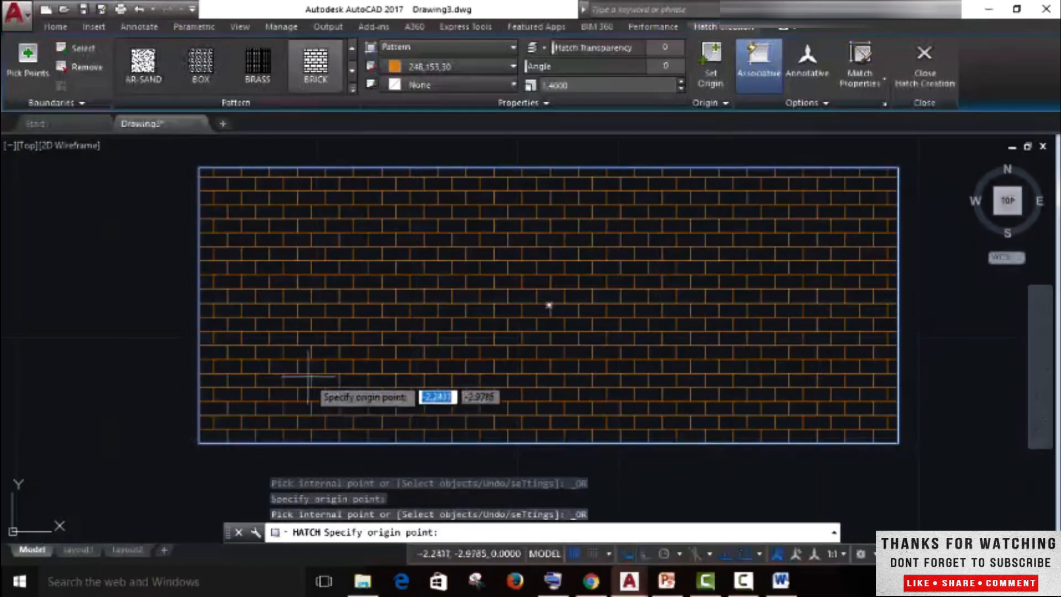
left_click(311, 366)
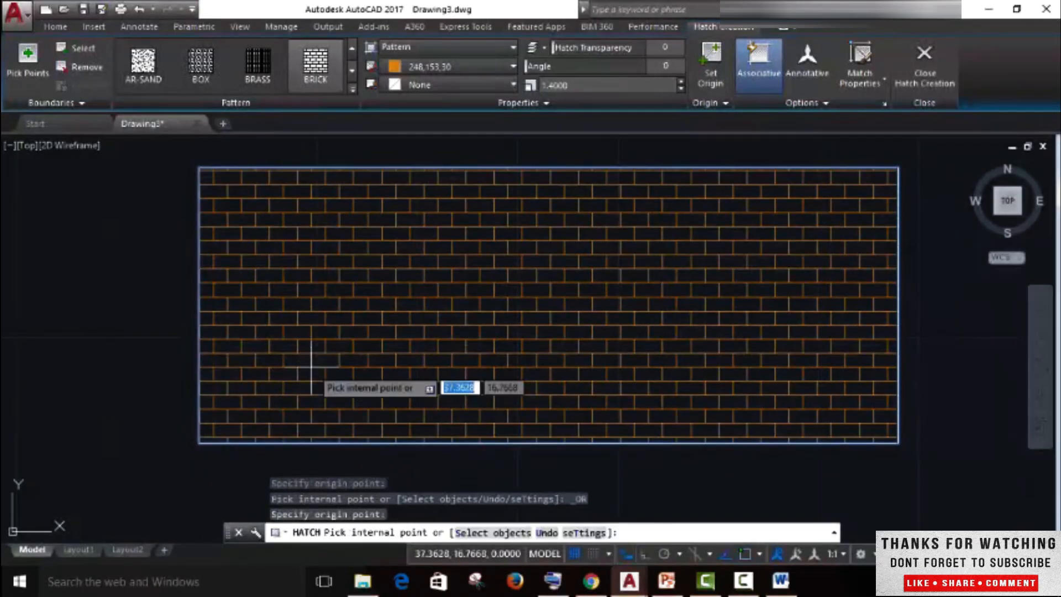
left_click(712, 64)
left_click(436, 332)
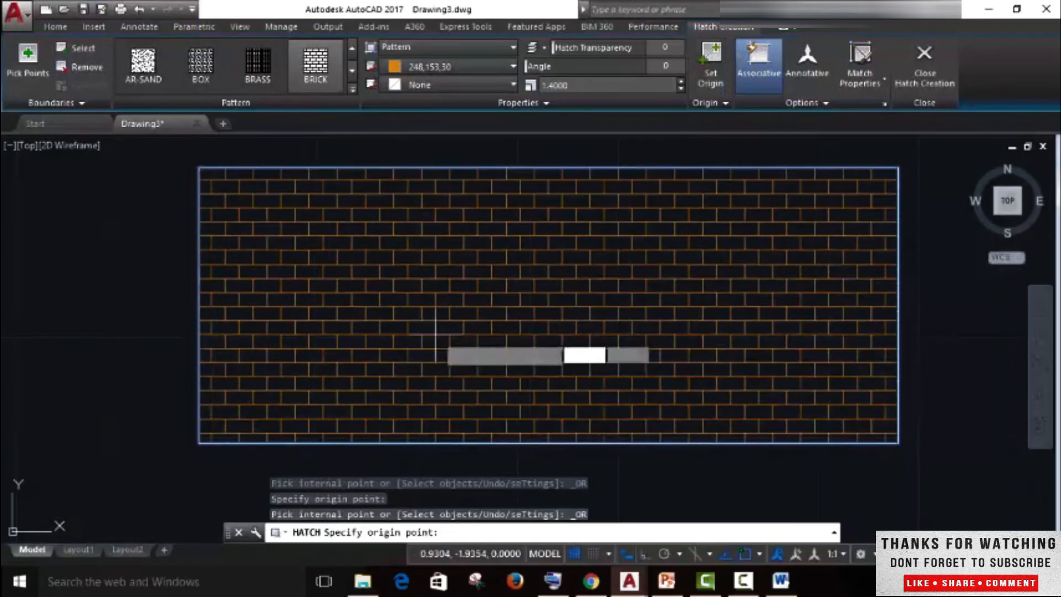
left_click(711, 64)
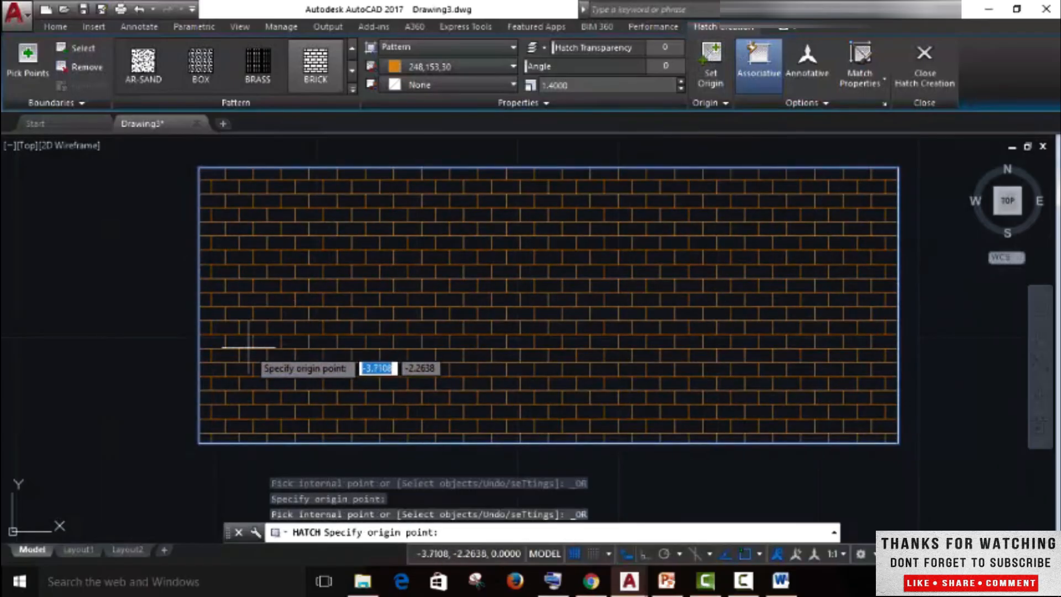
left_click(243, 362)
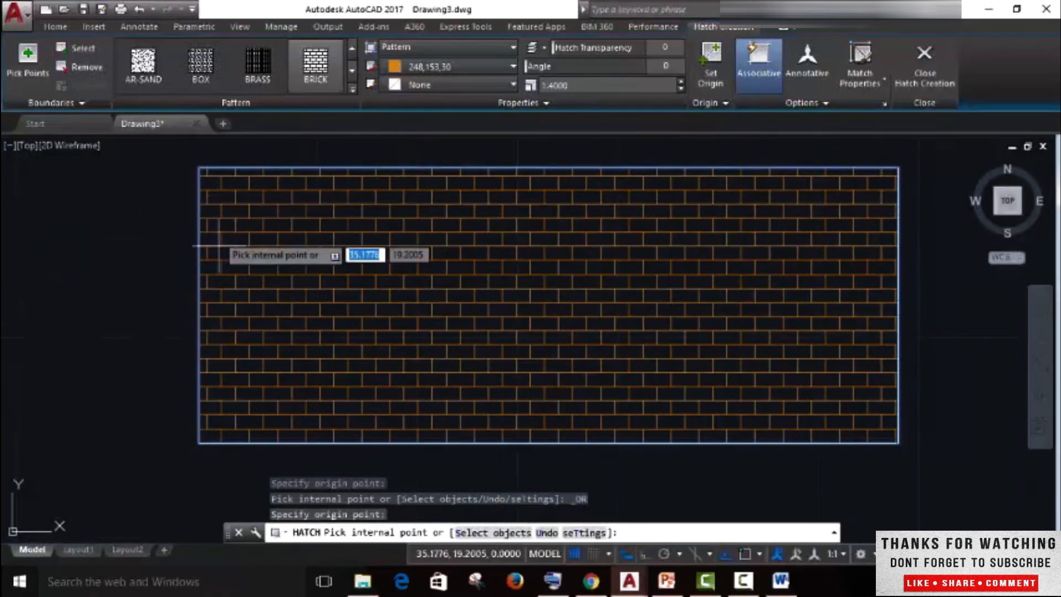
left_click(712, 61)
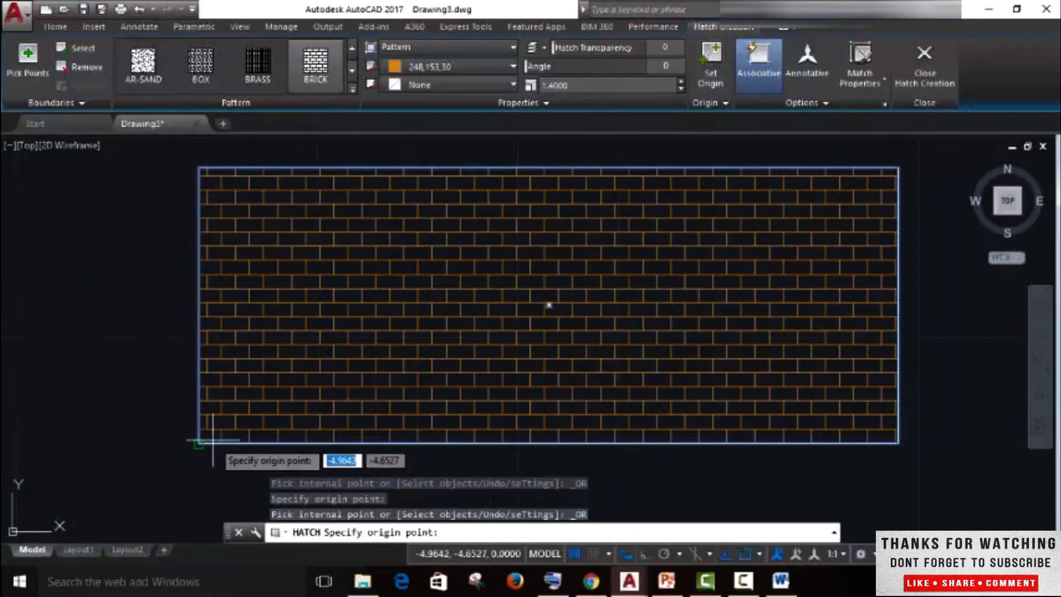
left_click(199, 442)
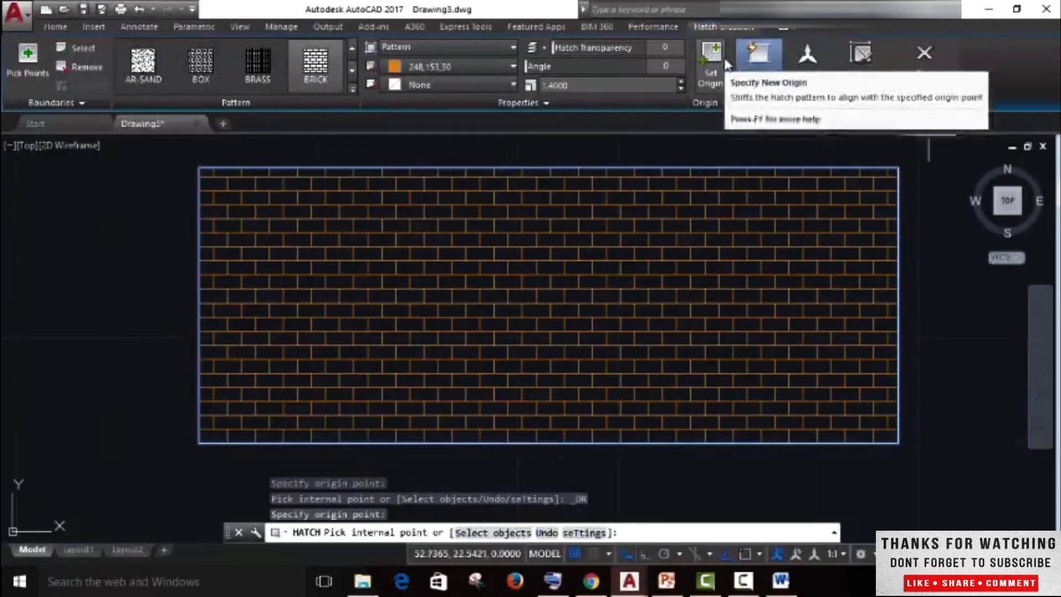
- Hatch the circle's lower segment using properties matched from the separate rectangle's brick hatch
scroll(754, 264, "down", 2)
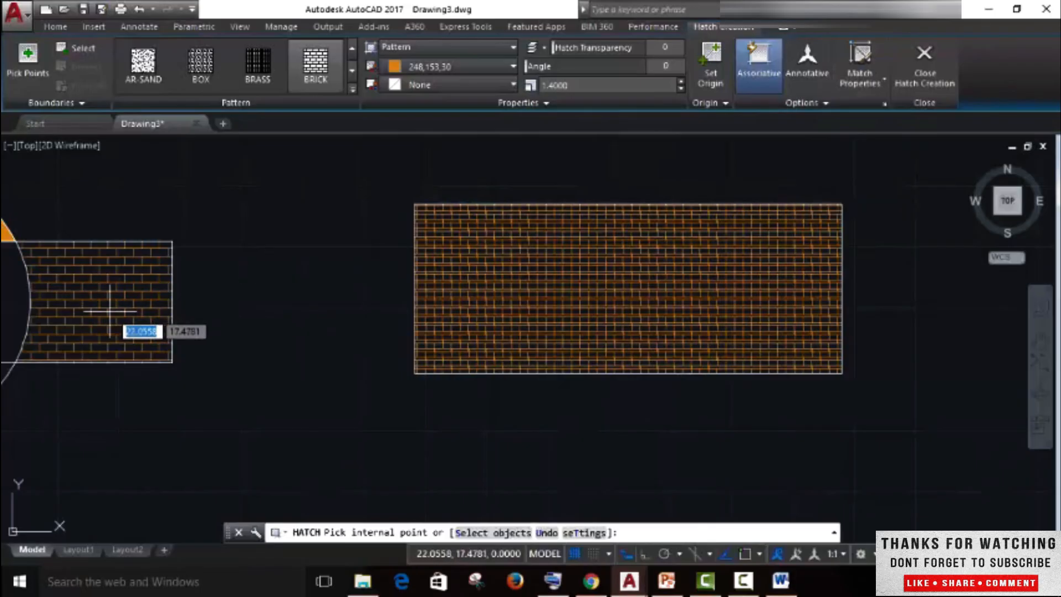
scroll(308, 280, "down", 3)
middle_click_drag(308, 280, 571, 265)
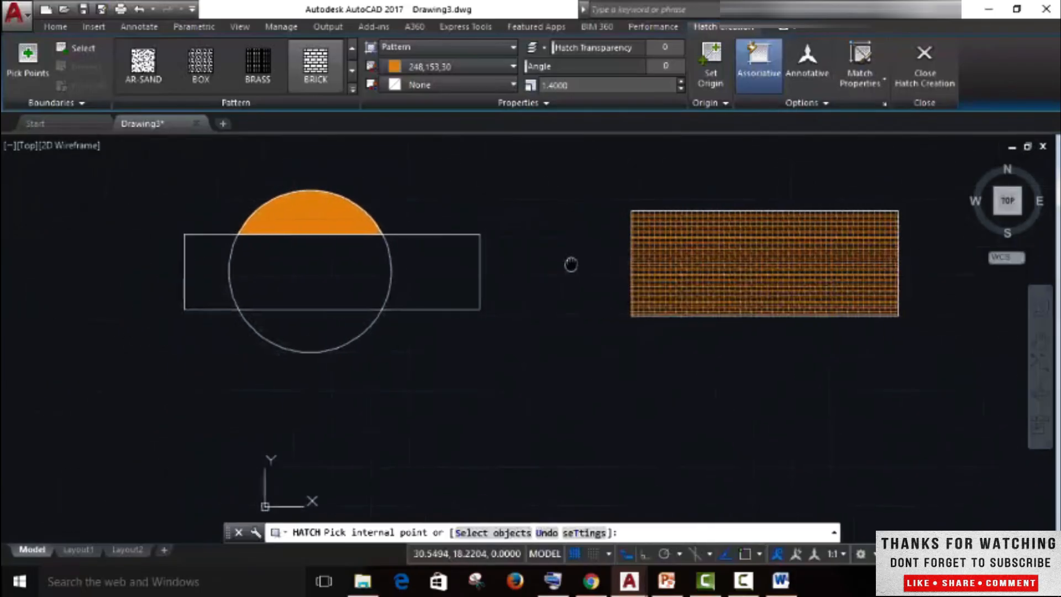
left_click(861, 64)
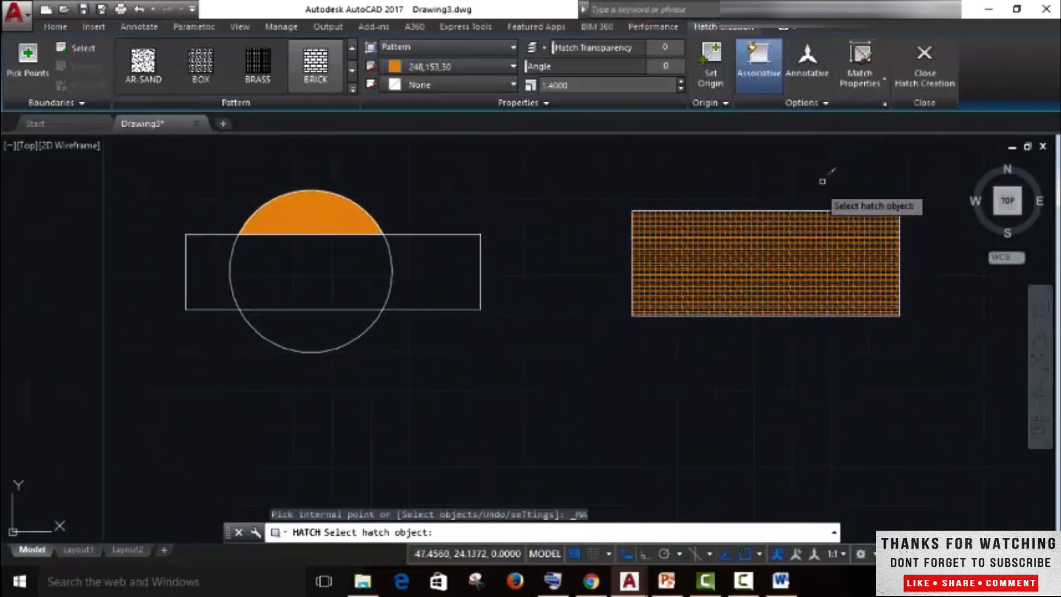
left_click(758, 237)
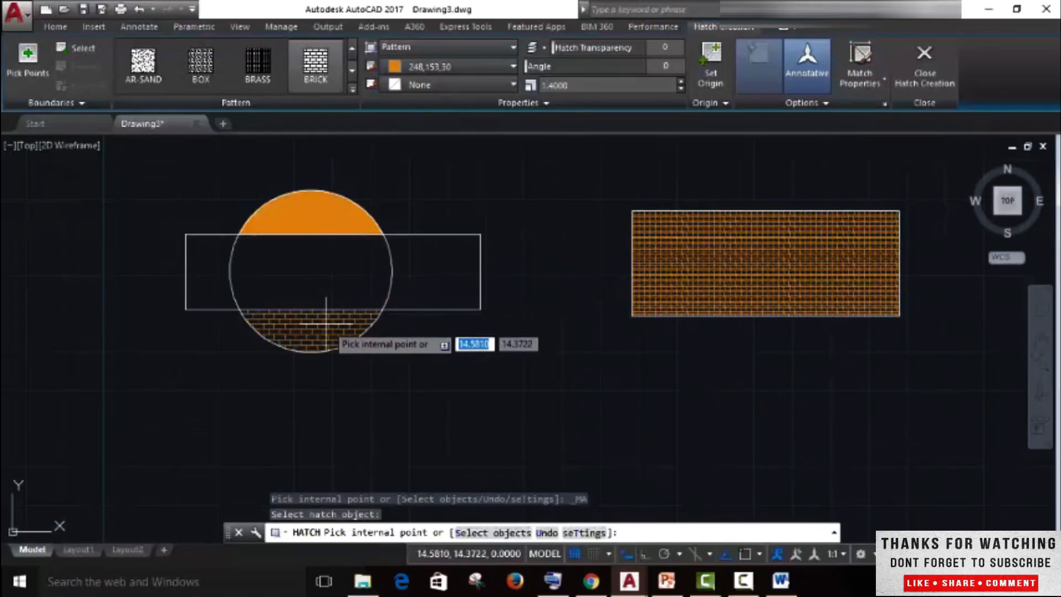
left_click(326, 323)
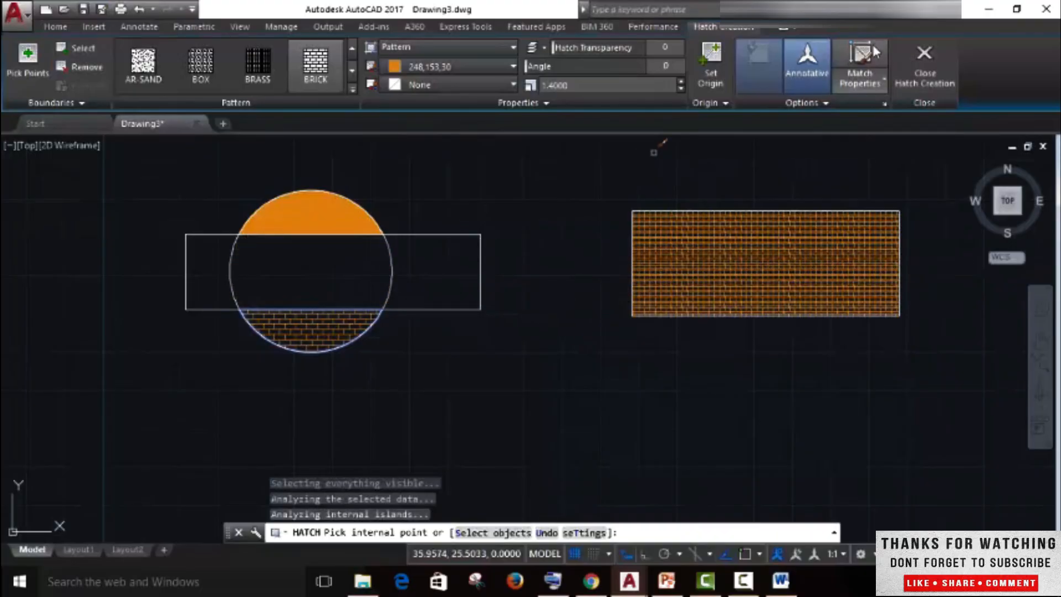
- Match the lower segment's hatch to the solid orange fill of the circle's upper segment
left_click(875, 53)
left_click(307, 204)
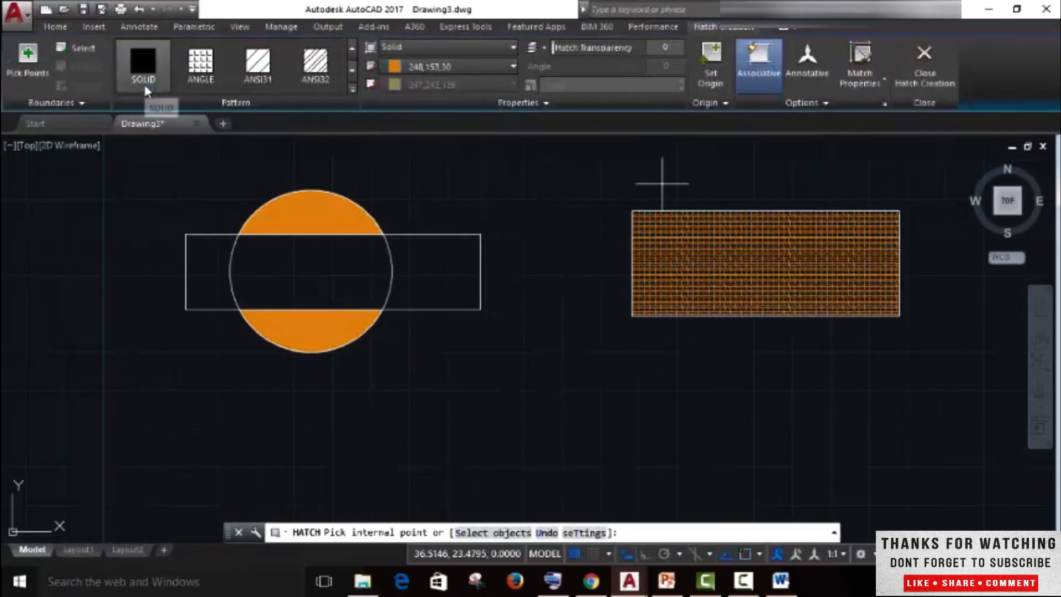
- Fill the separate rectangle with the solid orange hatch matched from the circle's upper segment and finish hatching
left_click(860, 62)
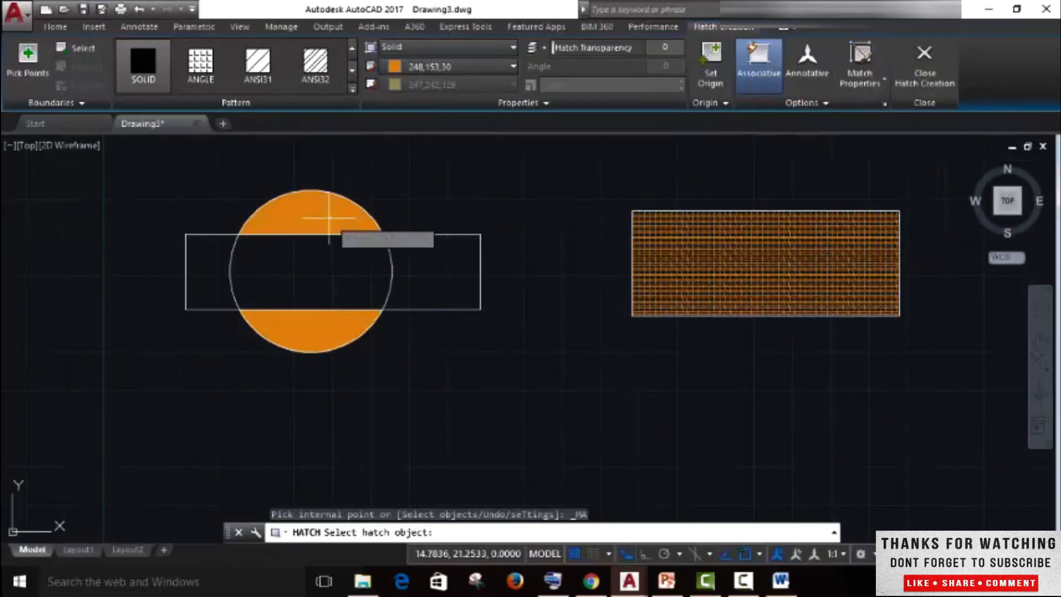
left_click(347, 226)
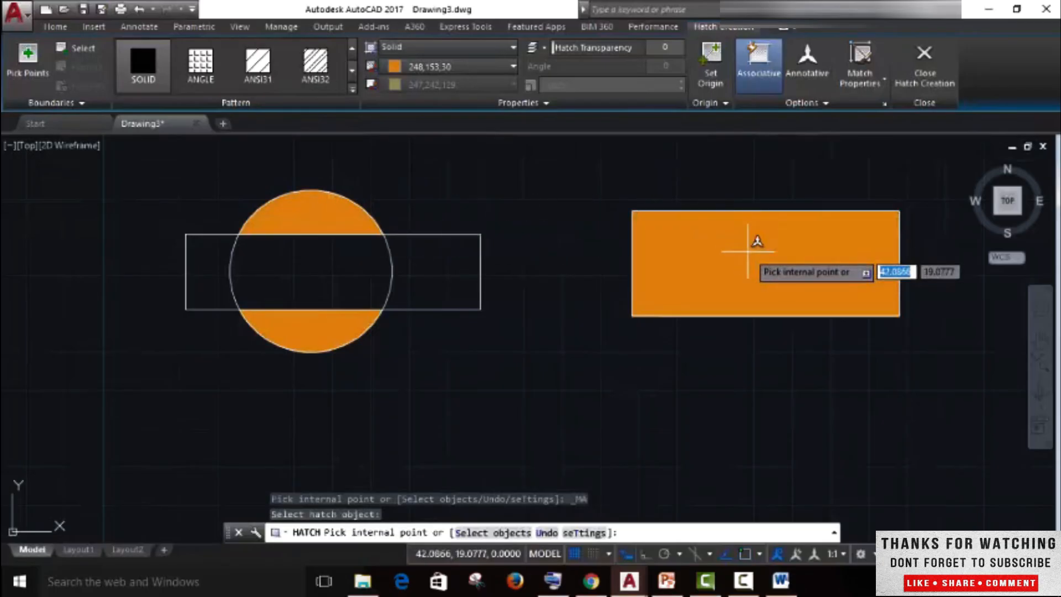
left_click(748, 252)
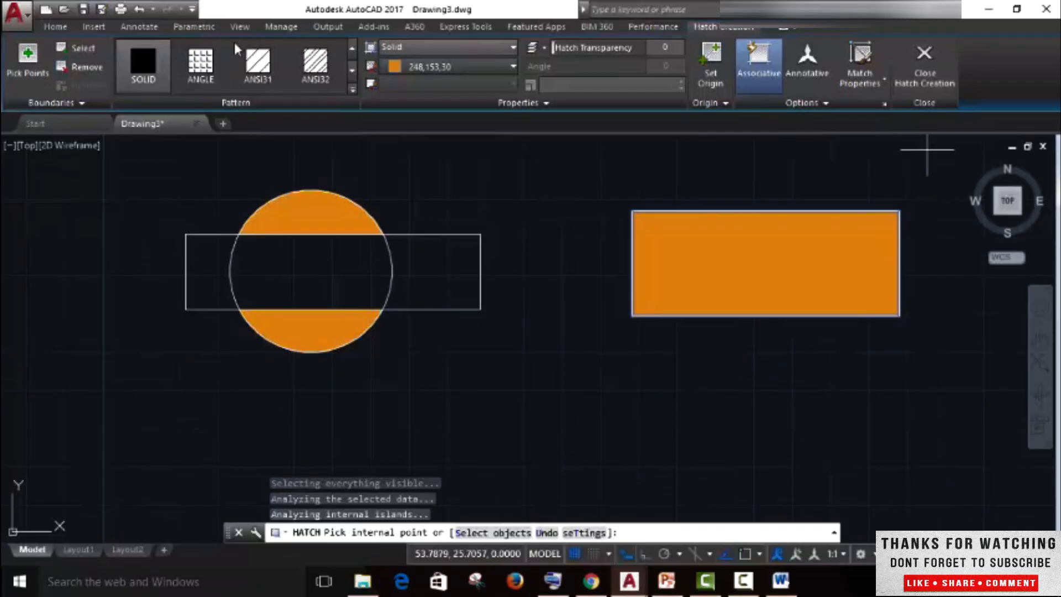
left_click(915, 81)
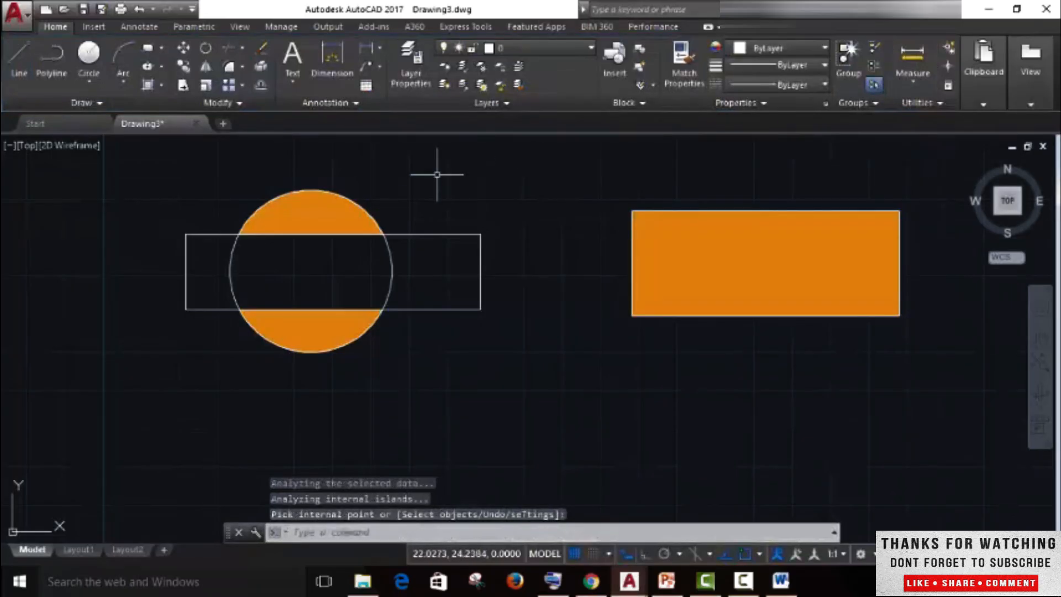